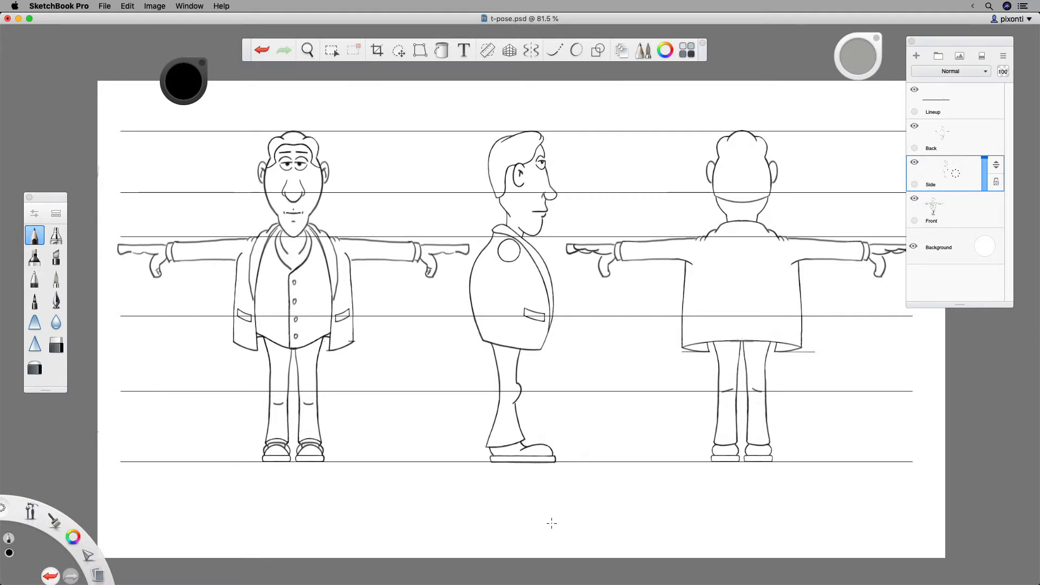
# Step: Hide the Front, Side and Back layers in turn and show them again to check what each contains
pyautogui.click(914, 198)
pyautogui.click(914, 162)
pyautogui.click(914, 125)
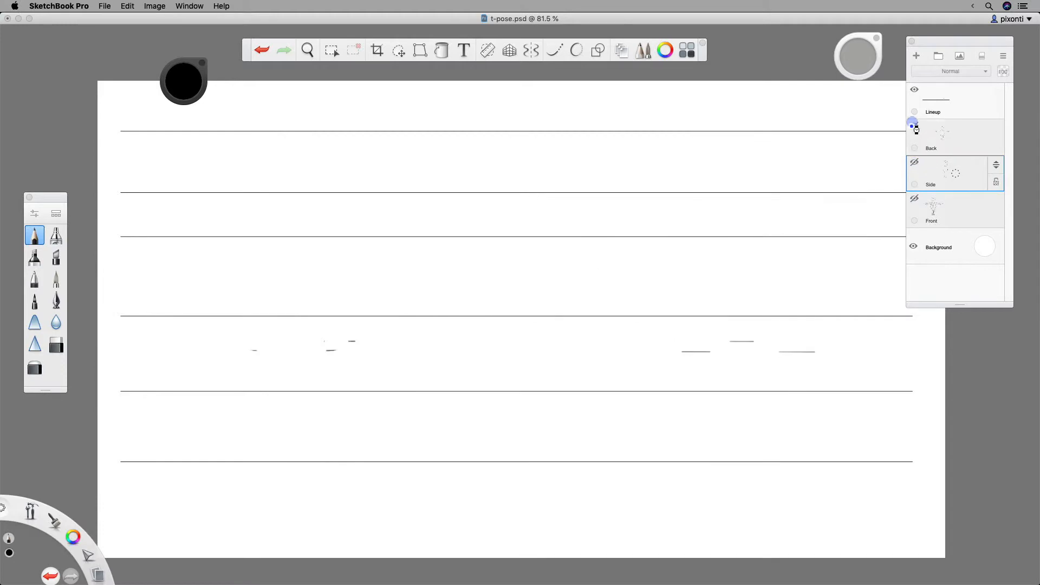
pyautogui.click(914, 126)
pyautogui.click(914, 162)
pyautogui.click(914, 198)
# Step: Hide the Lineup layer so the horizontal guide lines no longer cover the character drawings
pyautogui.click(914, 89)
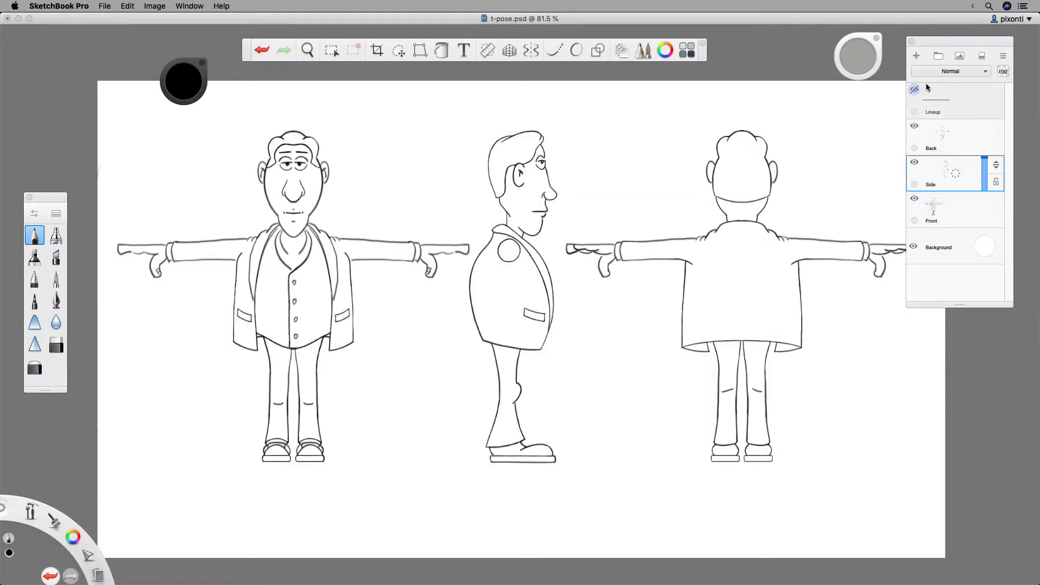
pyautogui.click(914, 89)
pyautogui.click(914, 89)
# Step: Check the three character views individually by switching the Front, Side and Back layers off and on
pyautogui.click(914, 198)
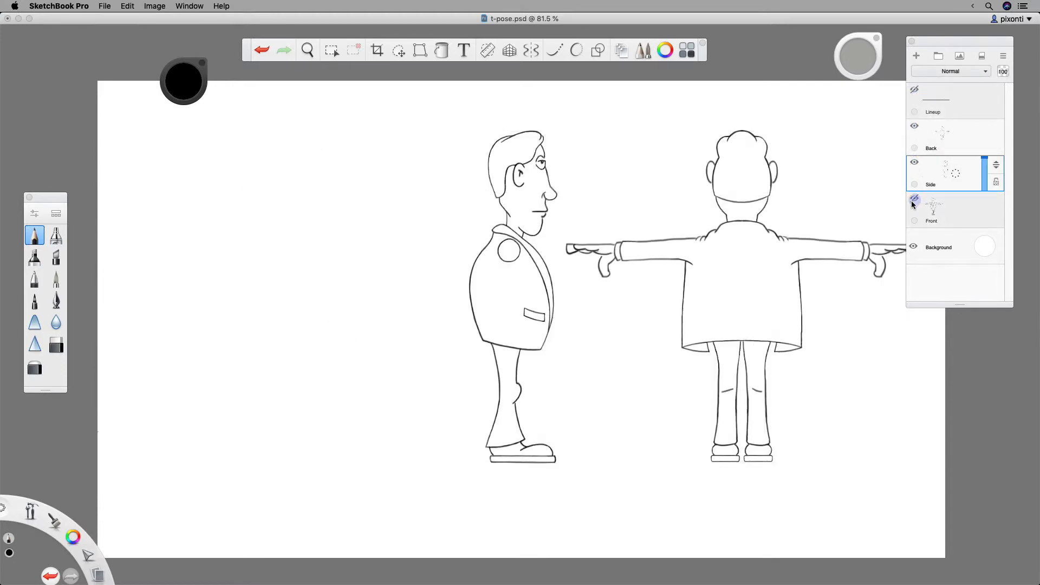
pyautogui.click(914, 198)
pyautogui.click(914, 162)
pyautogui.click(914, 125)
pyautogui.click(914, 162)
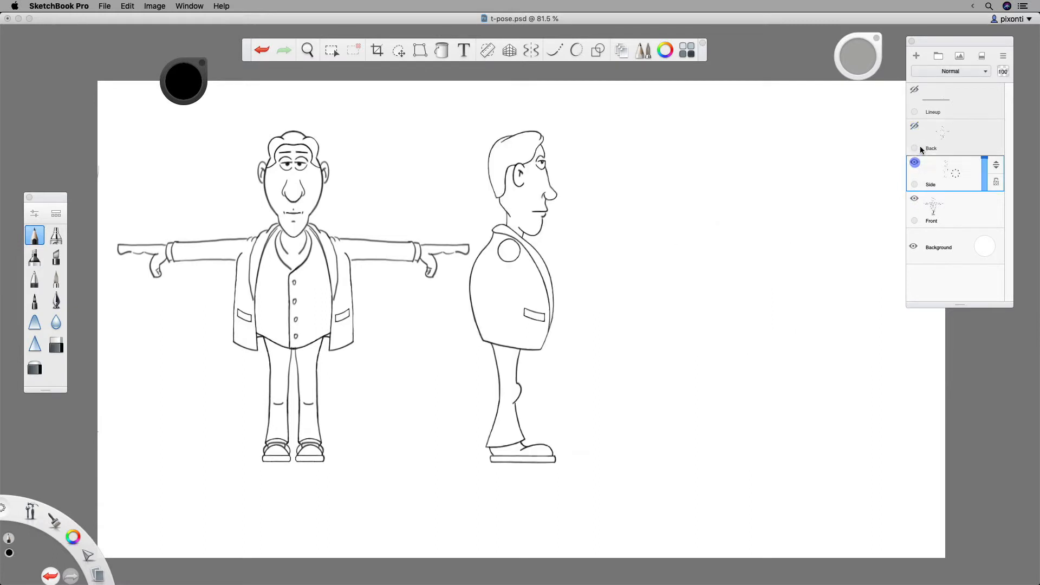
pyautogui.click(915, 127)
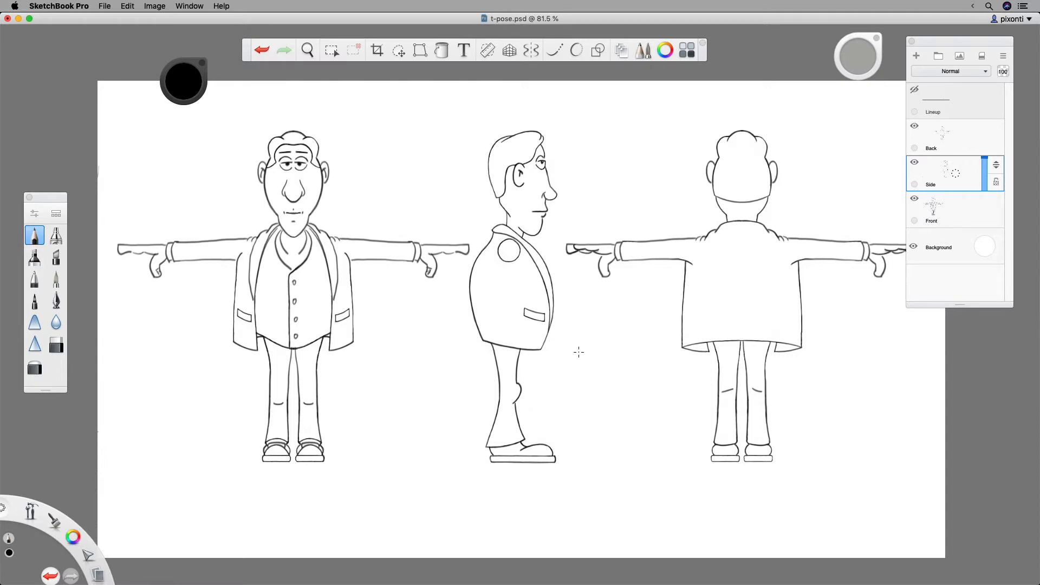
# Step: Hide the Back and Side layers, keeping only the Front drawing and the background displayed
pyautogui.click(914, 128)
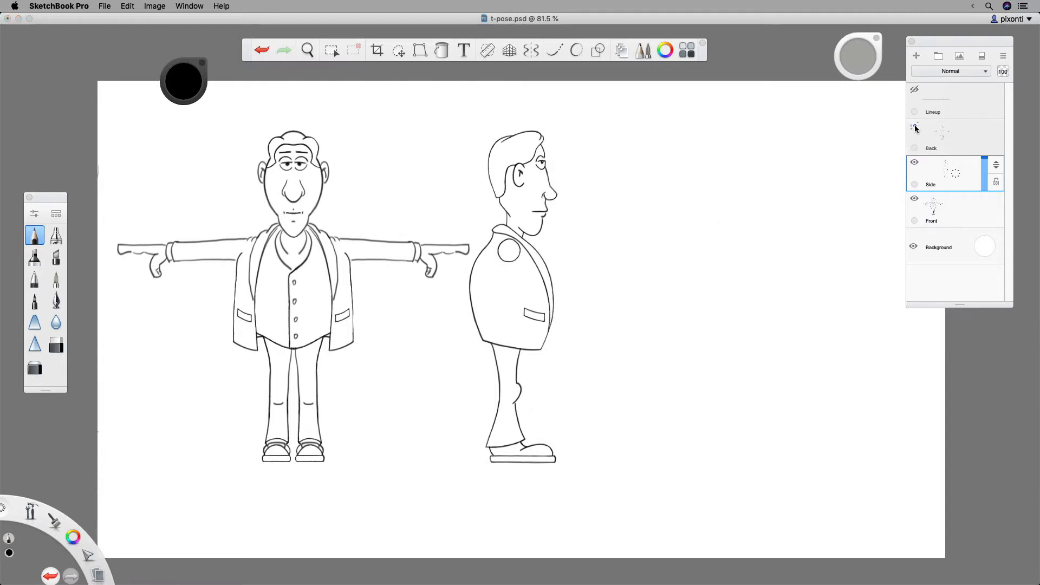
pyautogui.click(914, 128)
pyautogui.click(915, 162)
pyautogui.click(914, 126)
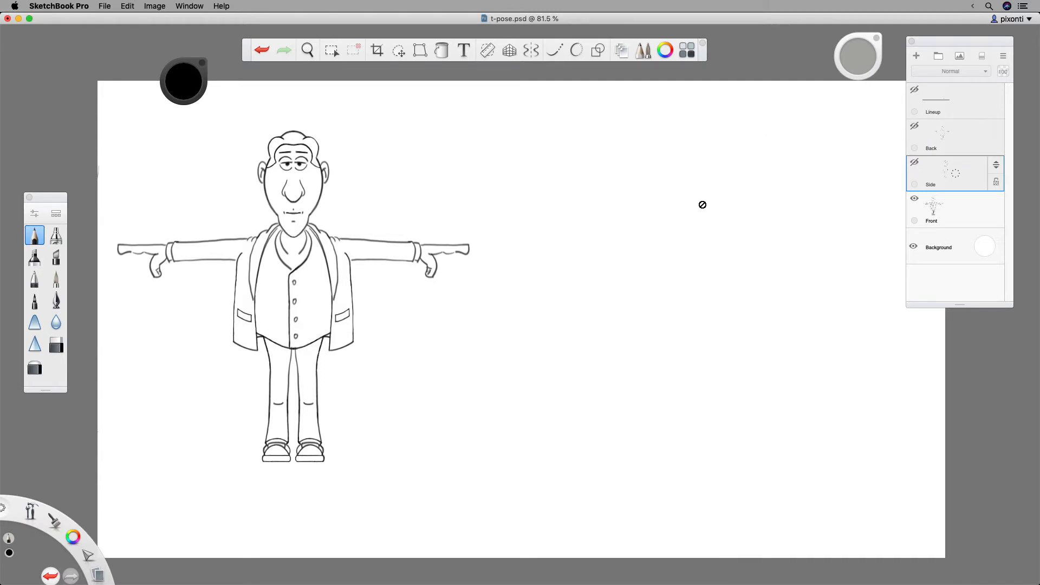
# Step: Select everything on the Side layer, copy it, and save the t-pose.psd file
pyautogui.press('super+a')
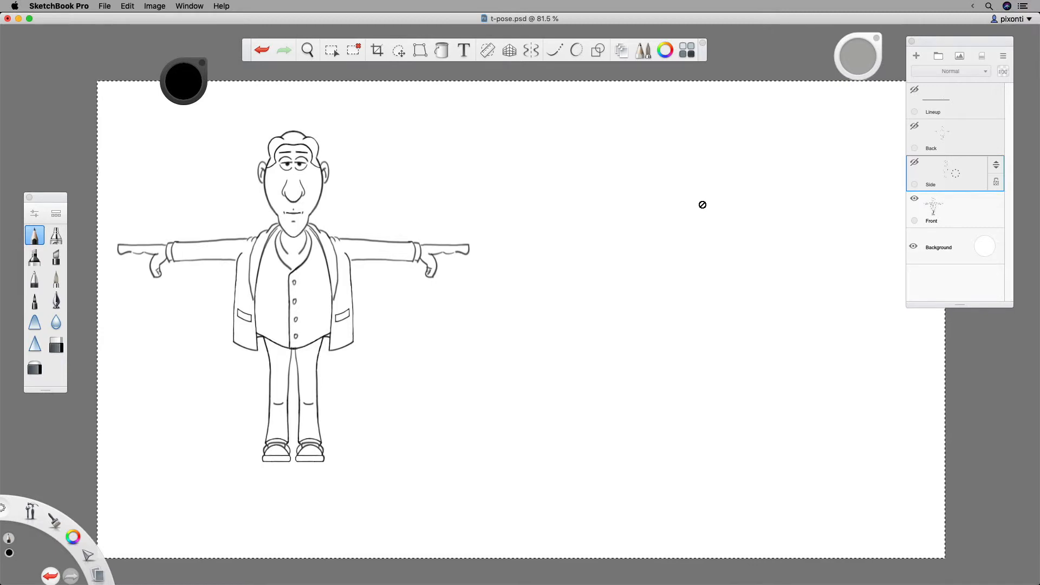
pyautogui.click(127, 7)
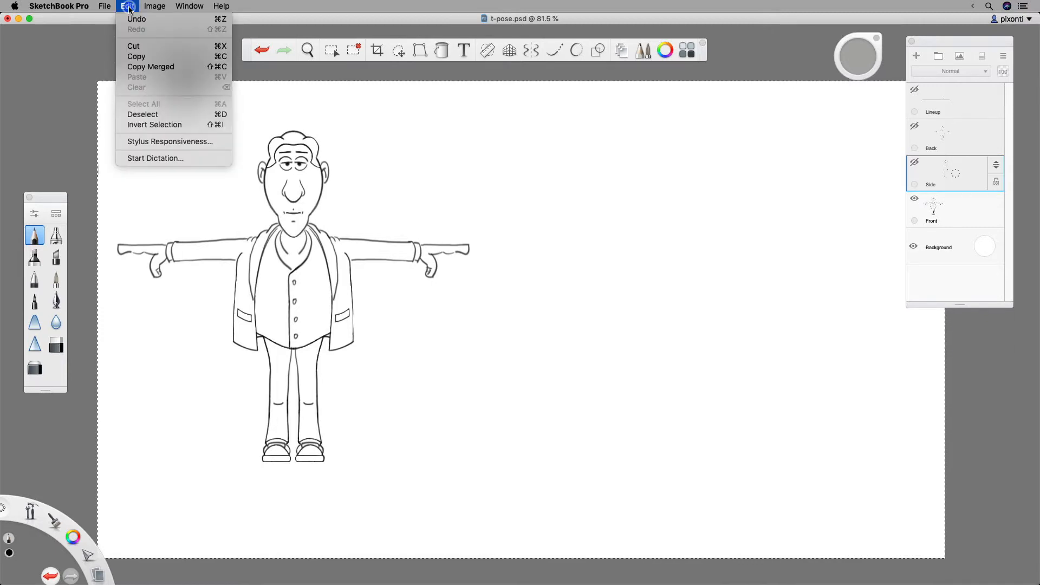
pyautogui.click(130, 6)
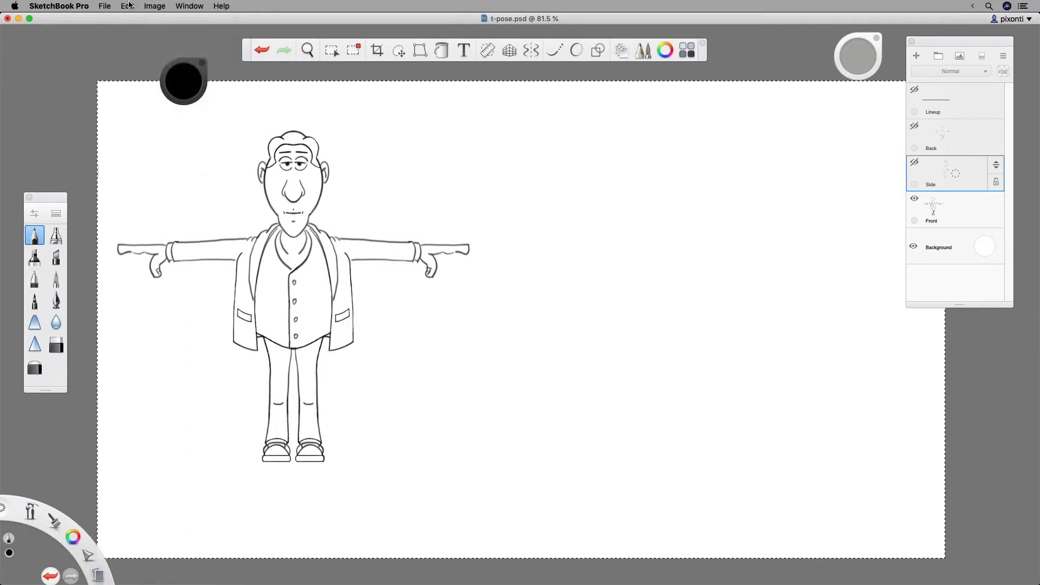
pyautogui.click(129, 6)
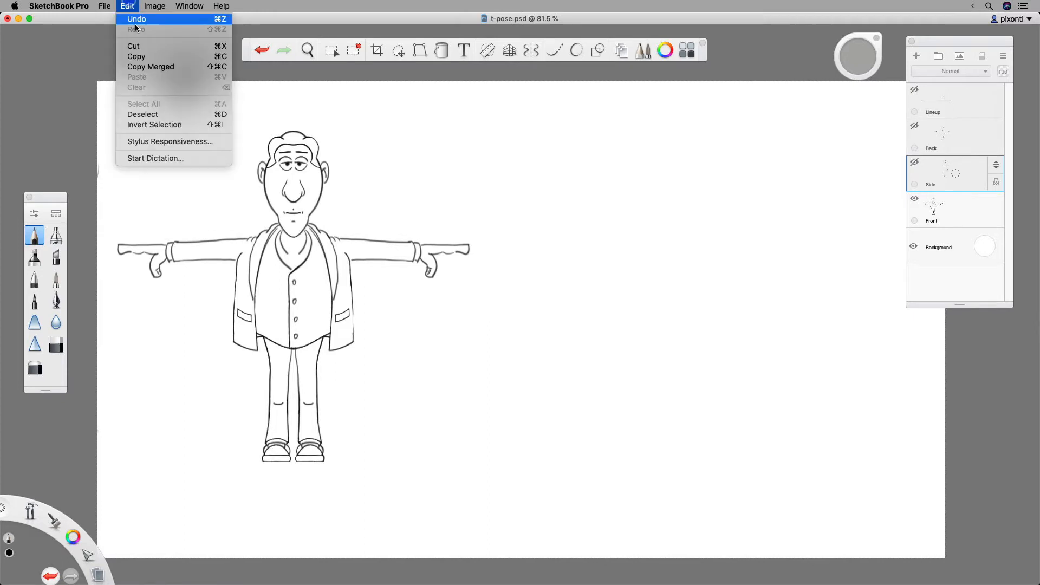
pyautogui.click(142, 57)
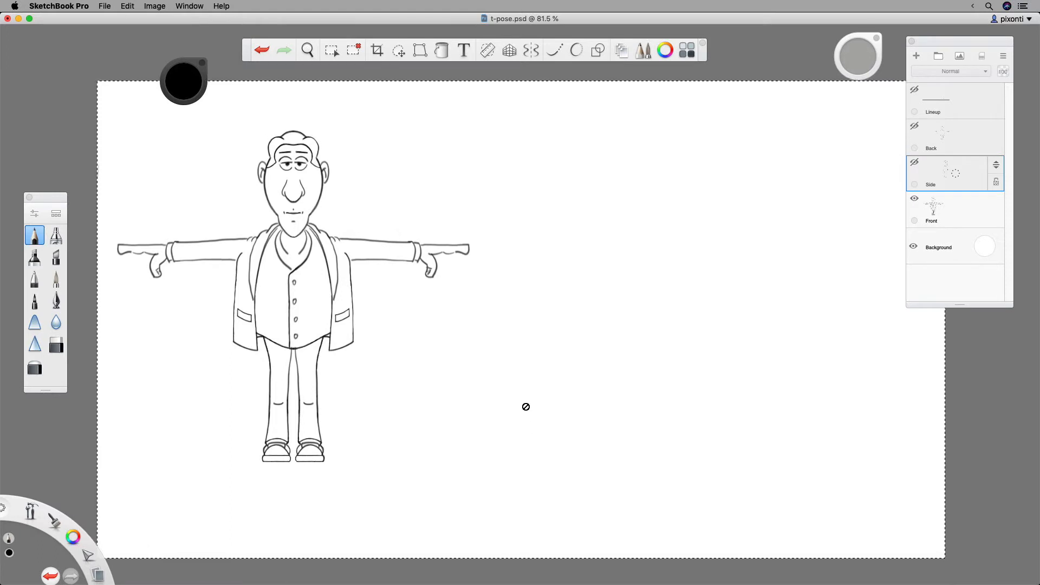
pyautogui.press('super+s')
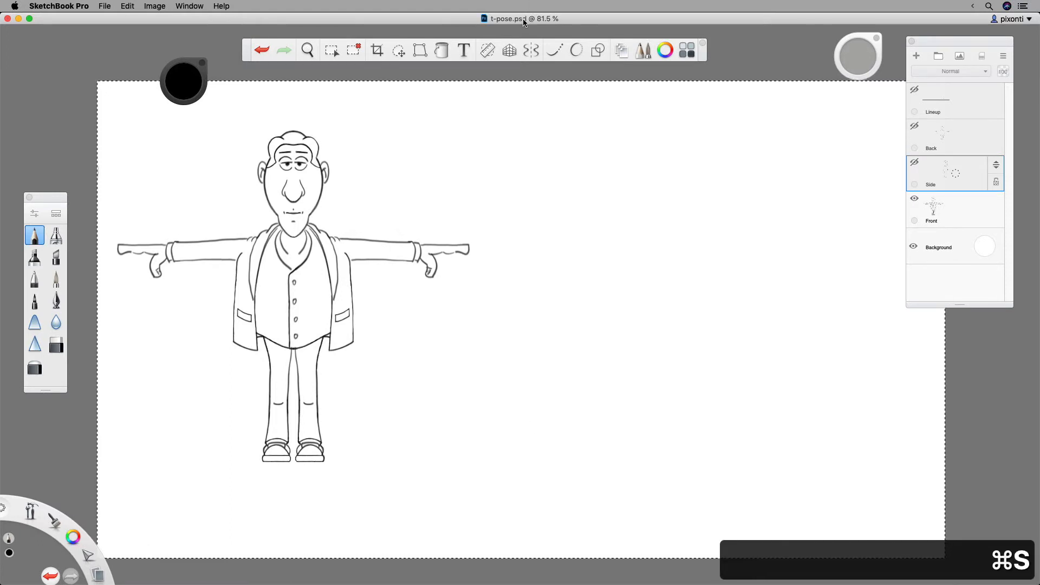
# Step: Create a new document and set its image resolution to 72 pixels/inch
pyautogui.click(105, 6)
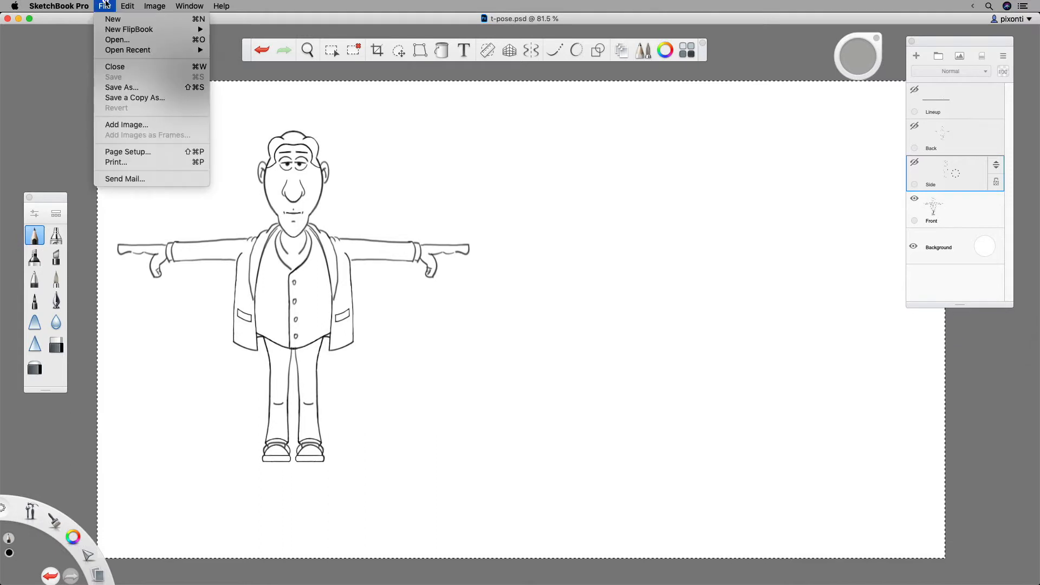
pyautogui.click(113, 18)
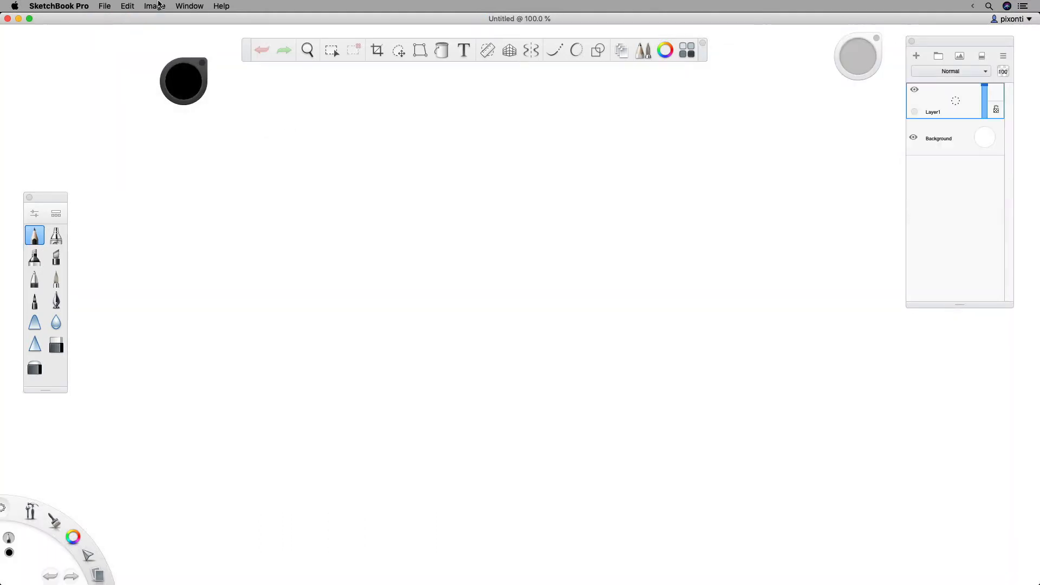
pyautogui.click(157, 5)
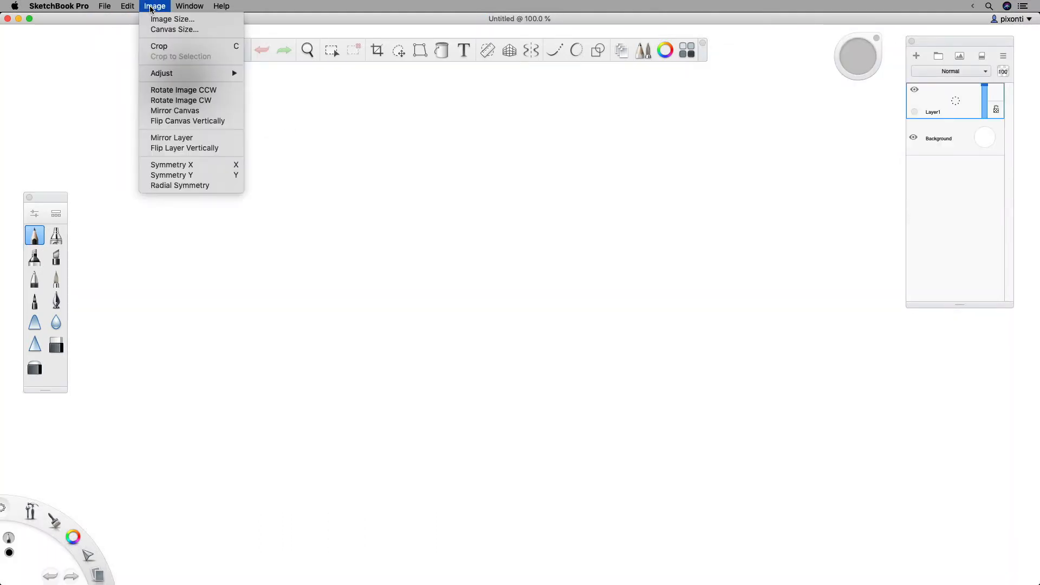
pyautogui.click(191, 20)
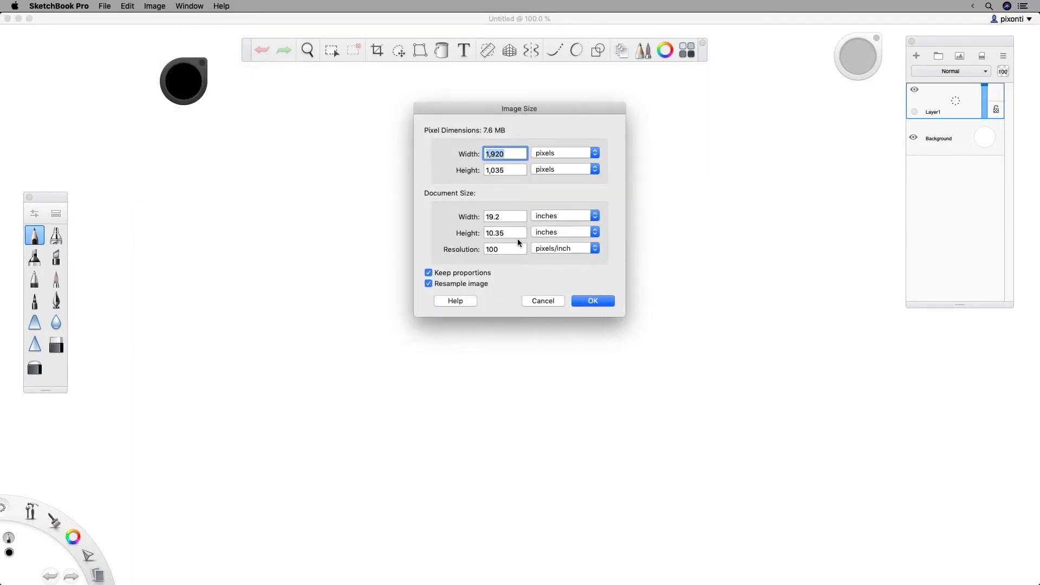
pyautogui.doubleClick(501, 248)
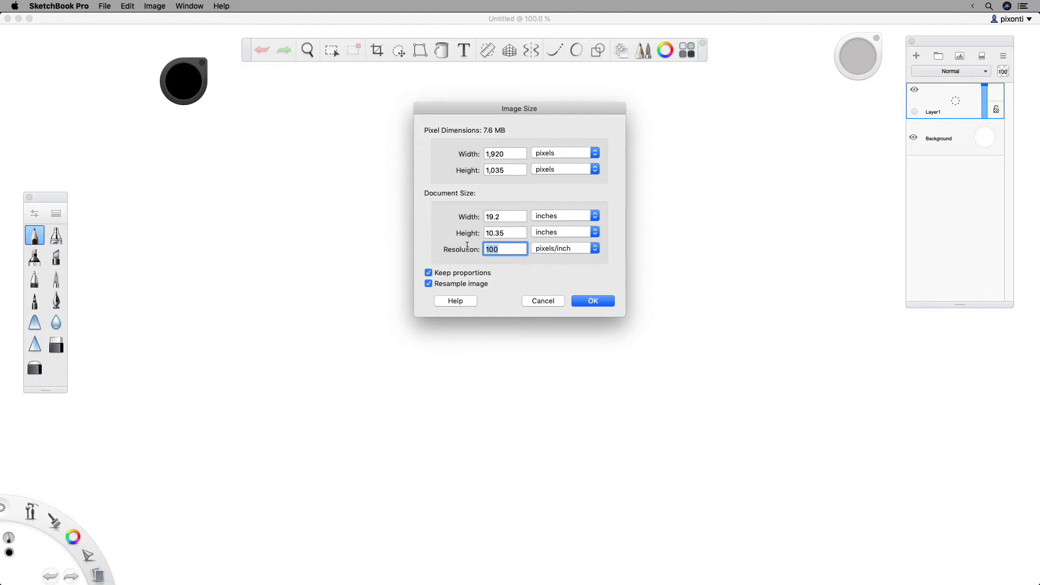
pyautogui.write('72')
pyautogui.press('Tab')
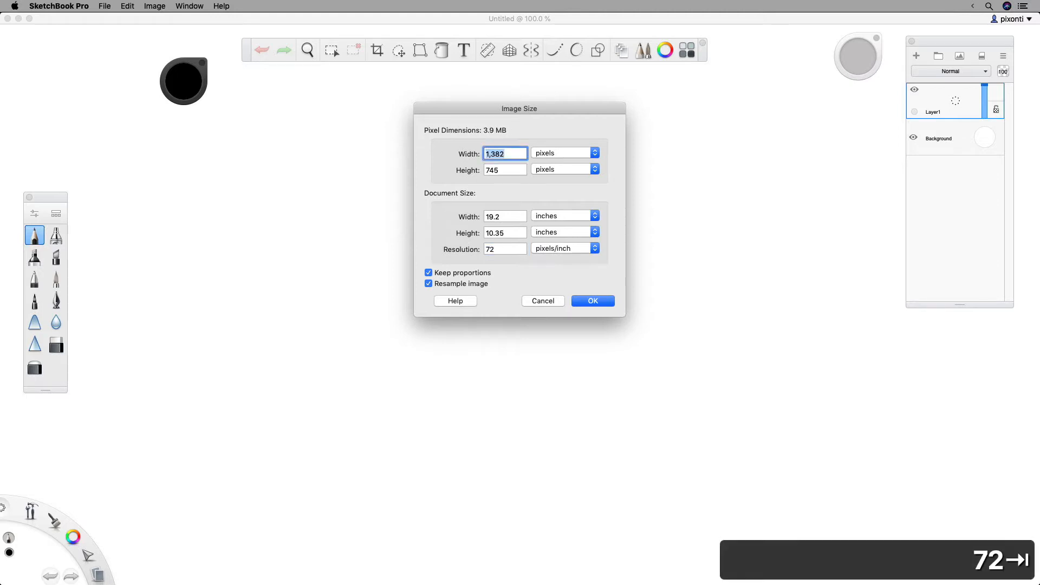
# Step: Resize the new image to 1024 by 1024 pixels with Keep proportions turned off
pyautogui.click(567, 151)
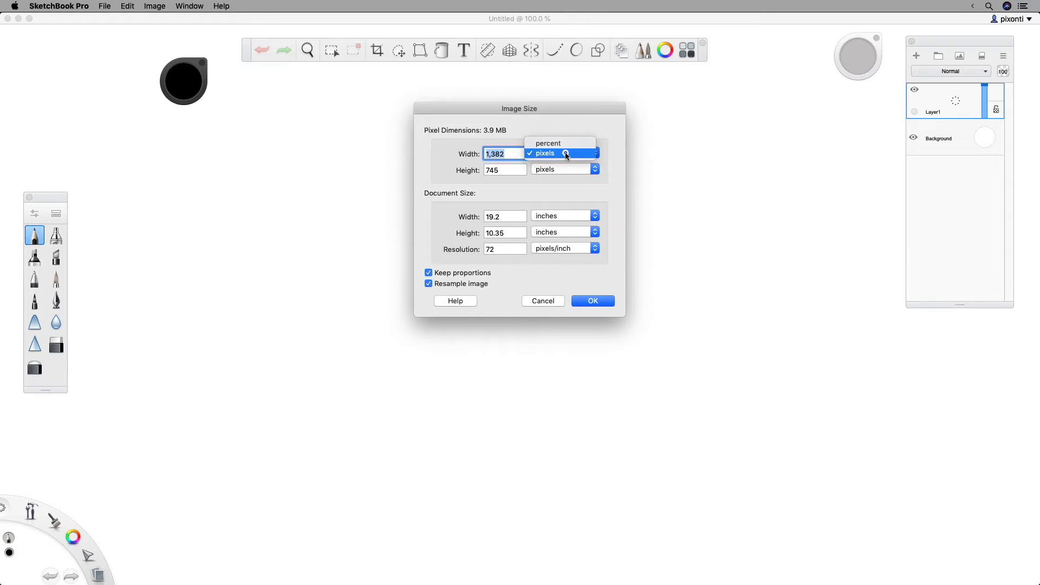
pyautogui.click(565, 156)
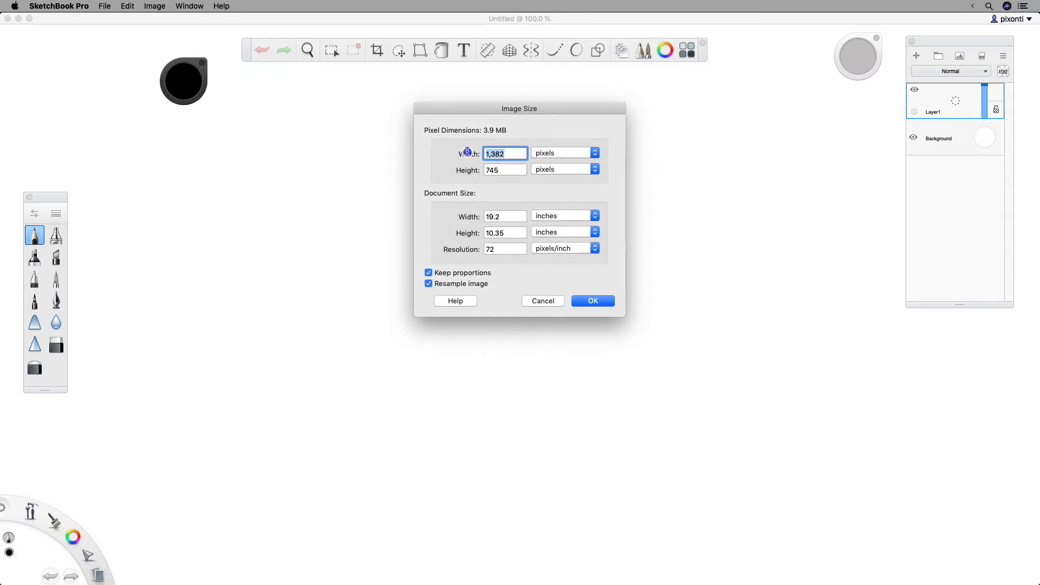
pyautogui.write('1024')
pyautogui.press('Tab')
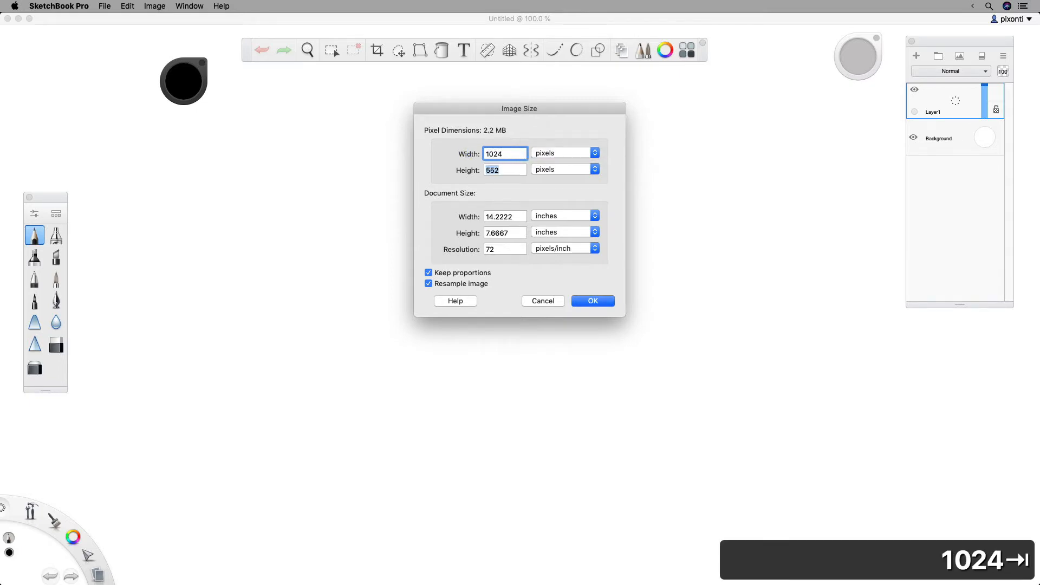
pyautogui.doubleClick(508, 155)
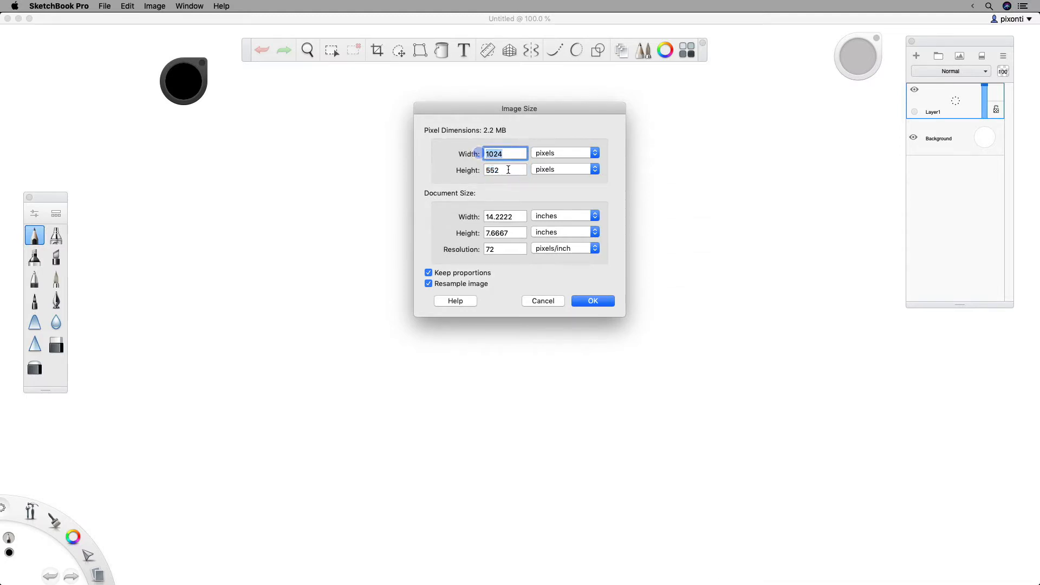
pyautogui.doubleClick(507, 170)
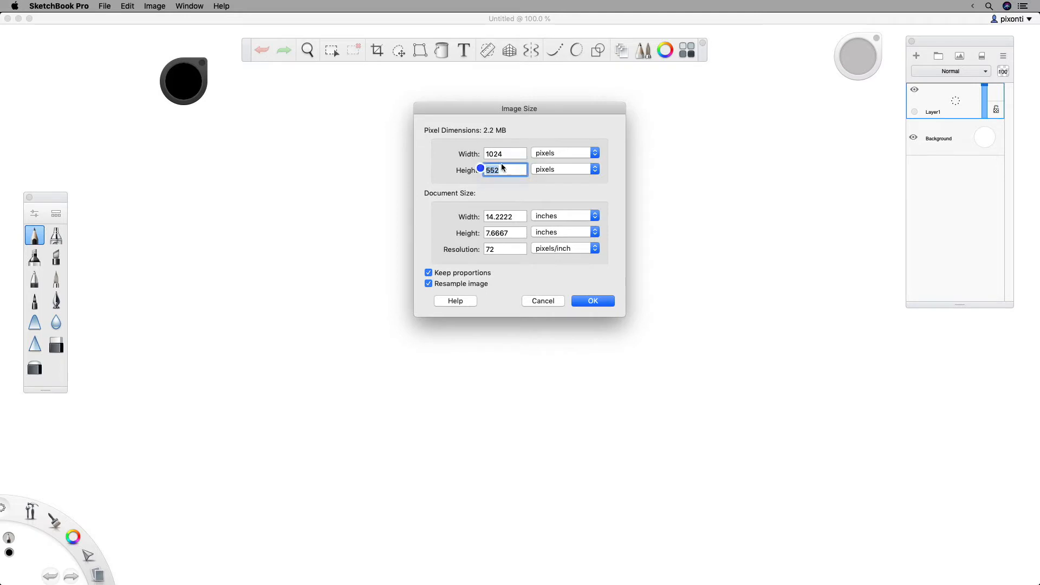
pyautogui.click(428, 273)
pyautogui.write('1024')
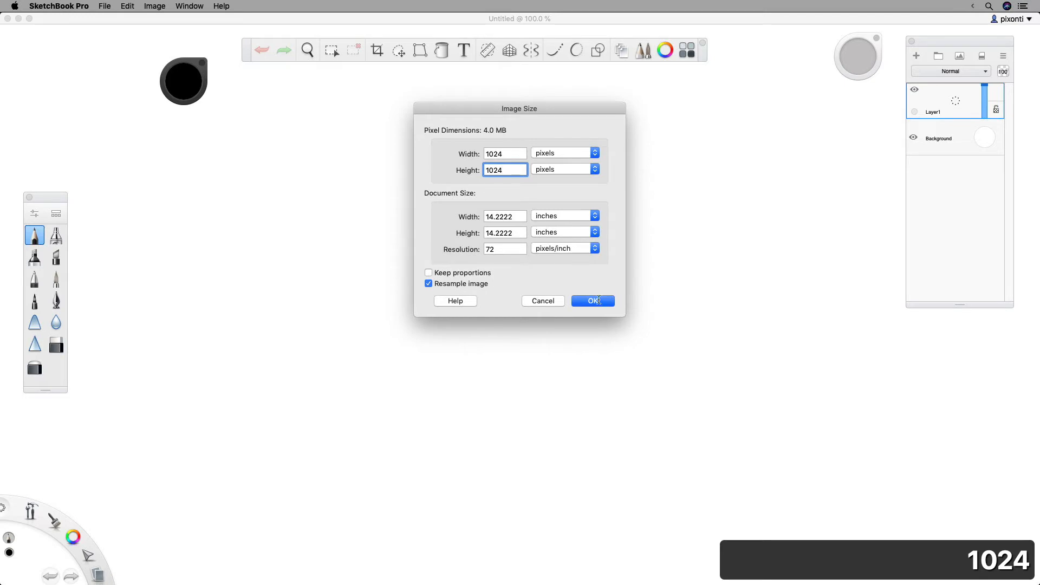
pyautogui.click(594, 300)
# Step: Paste the copied side-view figure into the square document, scale it up proportionally, and finish the transform
pyautogui.press('super+v')
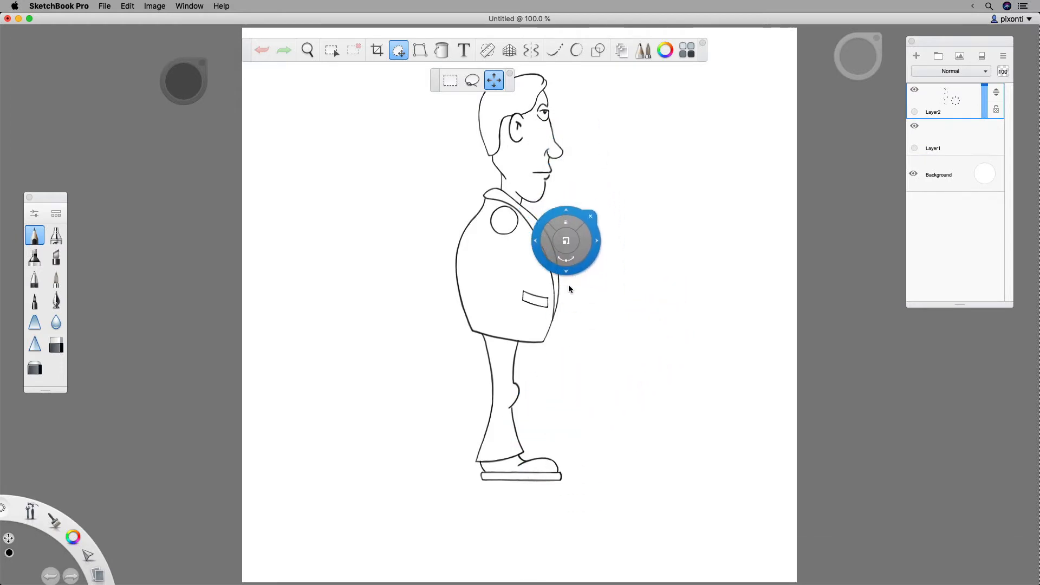
pyautogui.press('space')
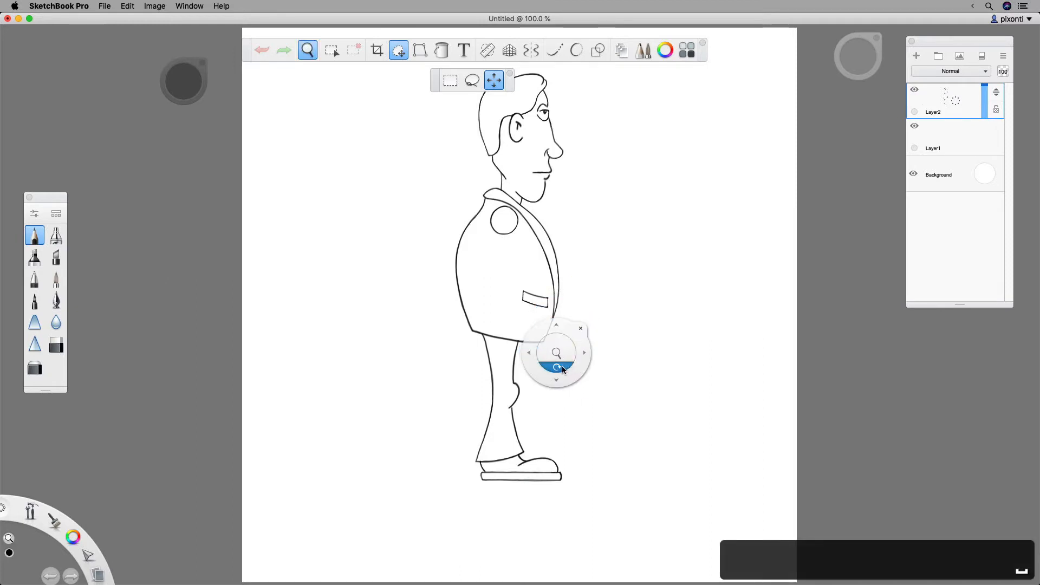
pyautogui.moveTo(561, 354); pyautogui.dragTo(543, 360)
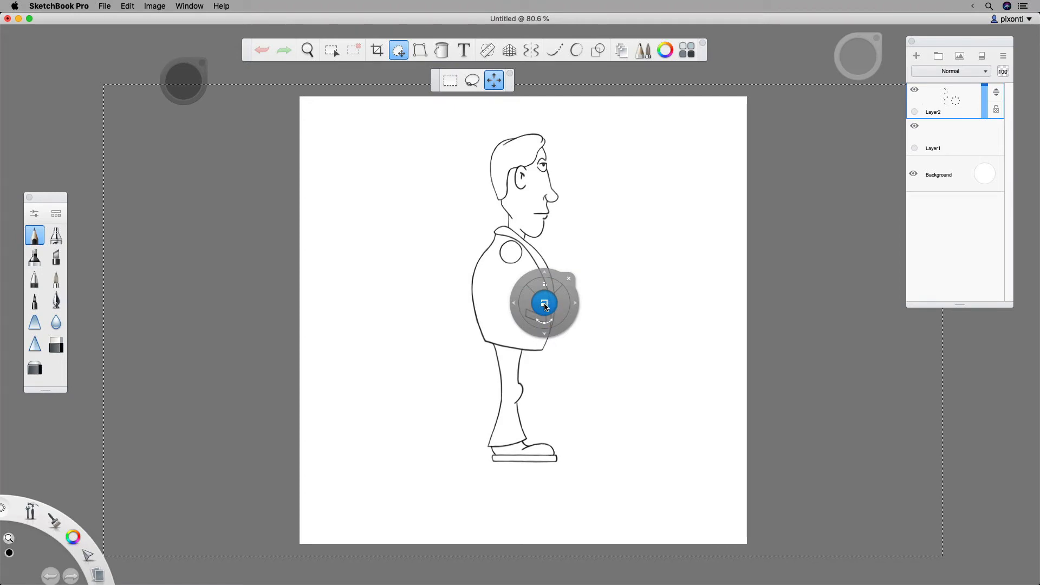
pyautogui.moveTo(548, 305)
pyautogui.mouseDown()
pyautogui.moveTo(563, 307)
pyautogui.moveTo(571, 352)
pyautogui.moveTo(575, 323)
pyautogui.mouseUp()
pyautogui.press('space')
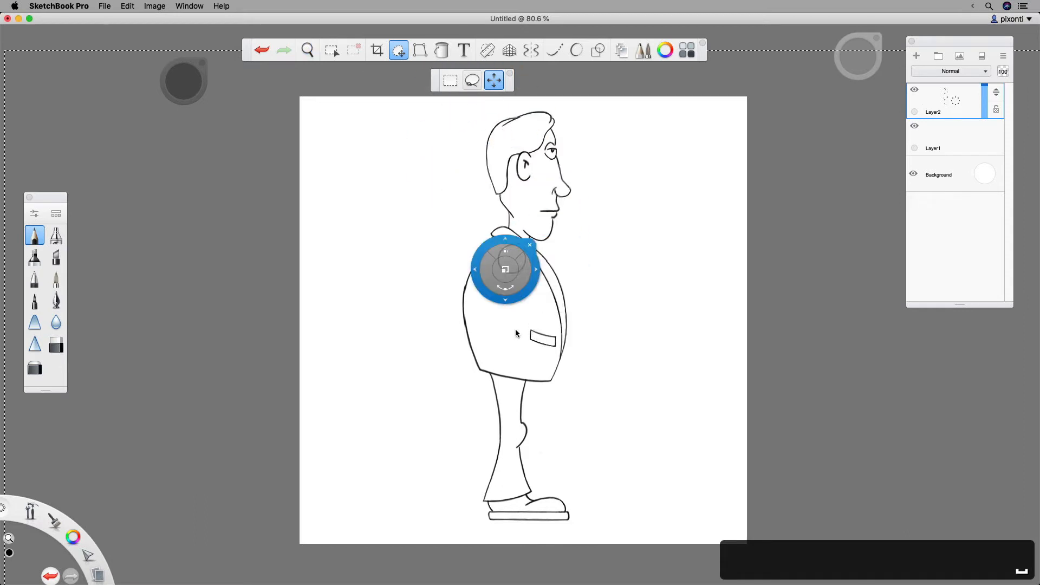
pyautogui.press('space')
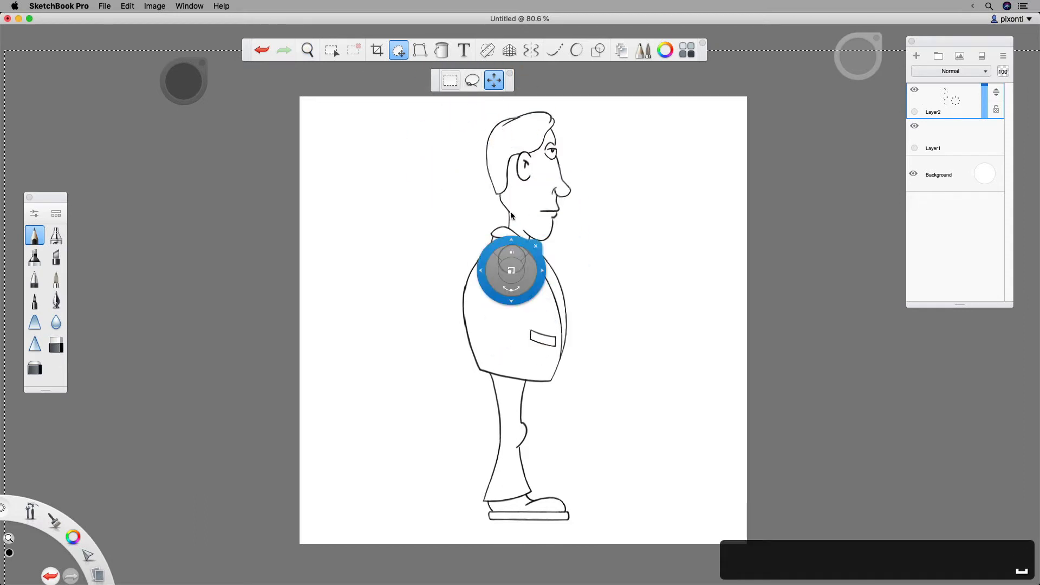
pyautogui.click(401, 52)
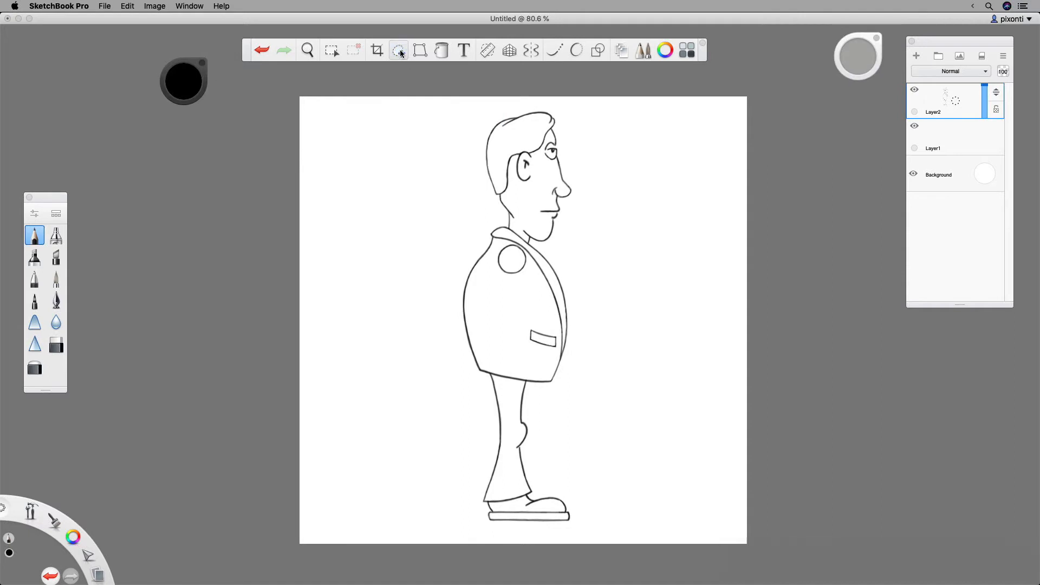
# Step: Scale and reposition the side-view figure so it fills the full canvas height, from hair to shoe sole
pyautogui.click(401, 52)
pyautogui.moveTo(560, 361)
pyautogui.mouseDown()
pyautogui.moveTo(572, 359)
pyautogui.moveTo(562, 401)
pyautogui.moveTo(514, 520)
pyautogui.moveTo(557, 544)
pyautogui.moveTo(304, 329)
pyautogui.moveTo(540, 509)
pyautogui.moveTo(540, 391)
pyautogui.moveTo(305, 331)
pyautogui.mouseUp()
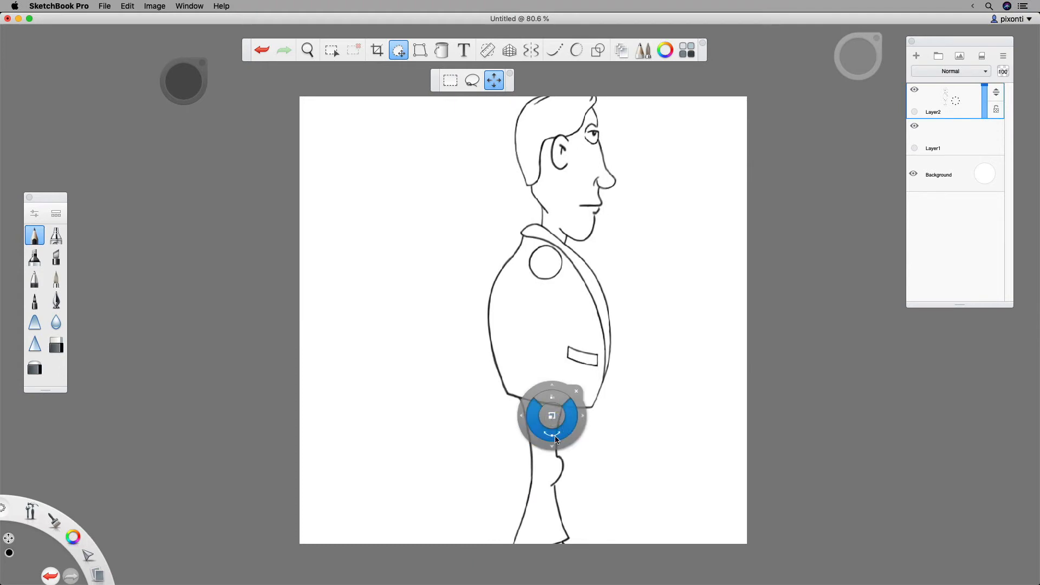
pyautogui.moveTo(550, 417)
pyautogui.mouseDown()
pyautogui.moveTo(304, 330)
pyautogui.moveTo(544, 444)
pyautogui.moveTo(538, 402)
pyautogui.mouseUp()
pyautogui.moveTo(537, 306); pyautogui.dragTo(535, 305)
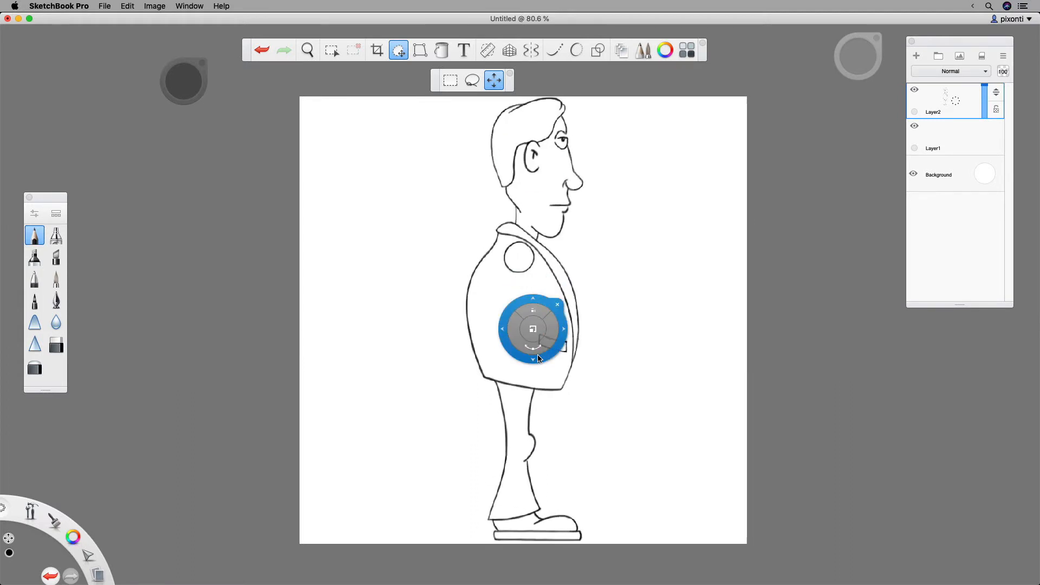
pyautogui.moveTo(537, 356); pyautogui.dragTo(535, 327)
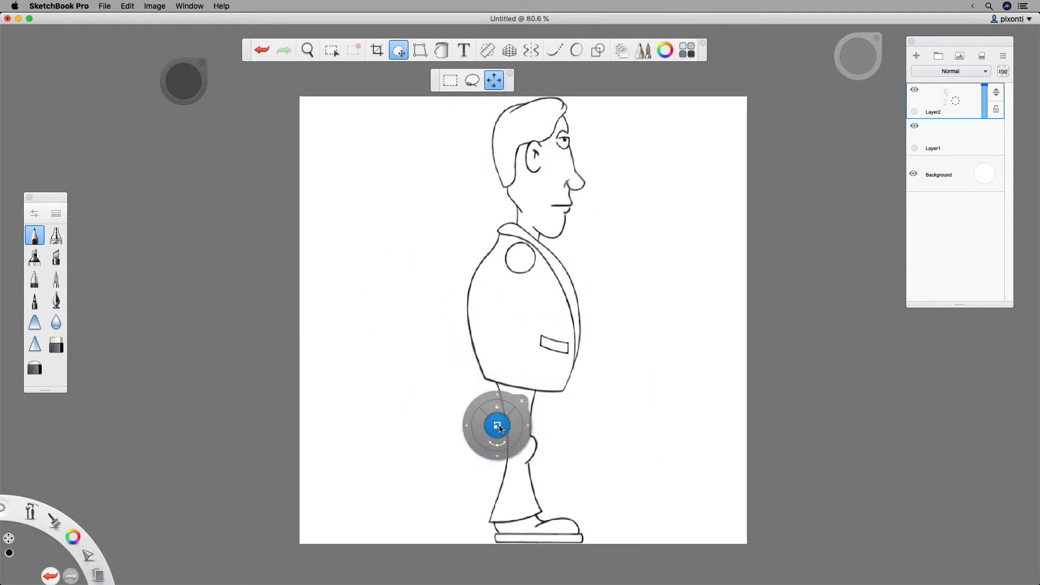
pyautogui.click(334, 50)
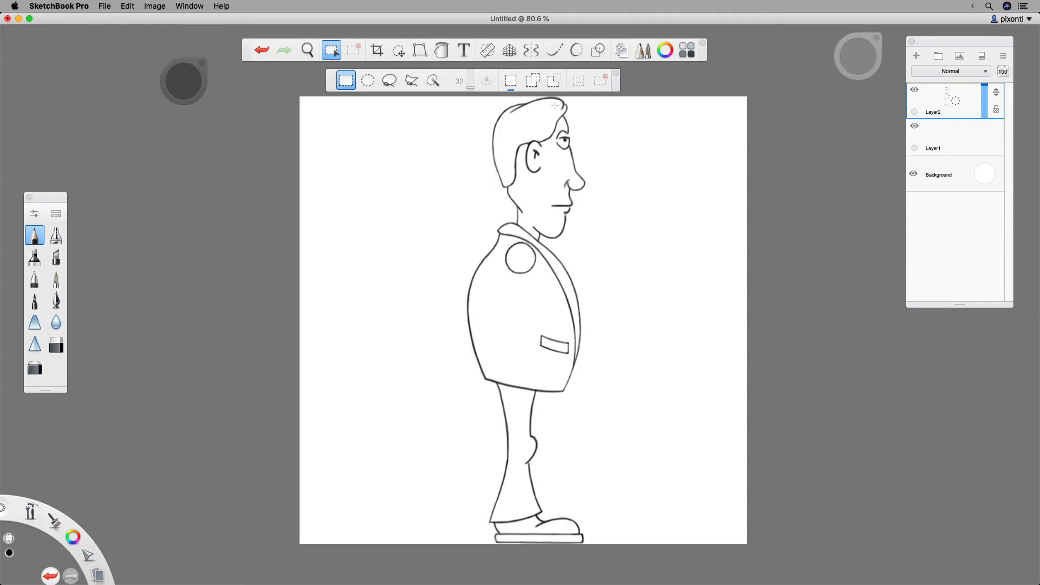
# Step: Save the side-view image as bob_side in PNG format in the Week 4 folder, accepting the merged layers
pyautogui.click(104, 5)
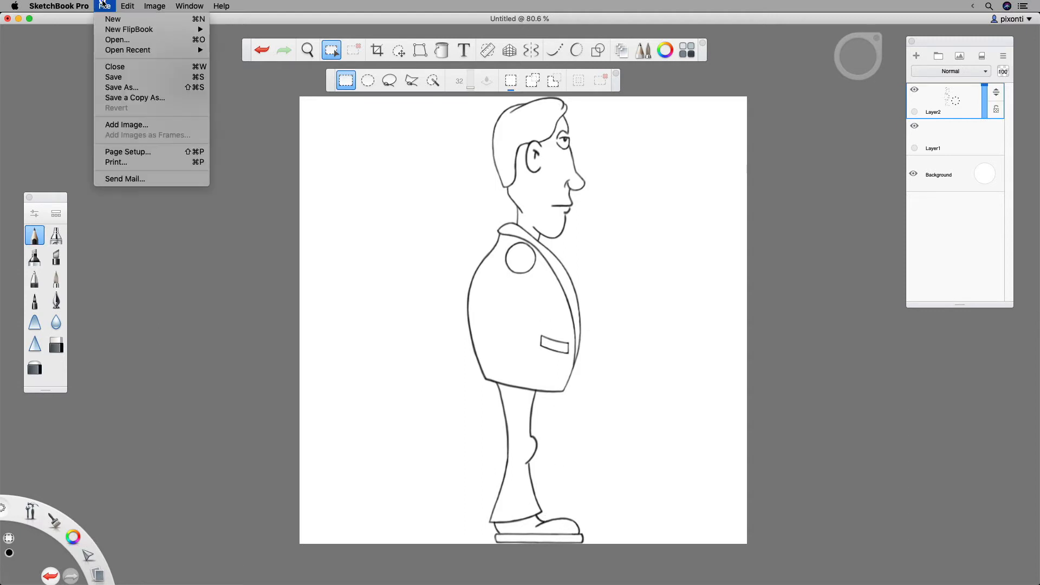
pyautogui.click(135, 88)
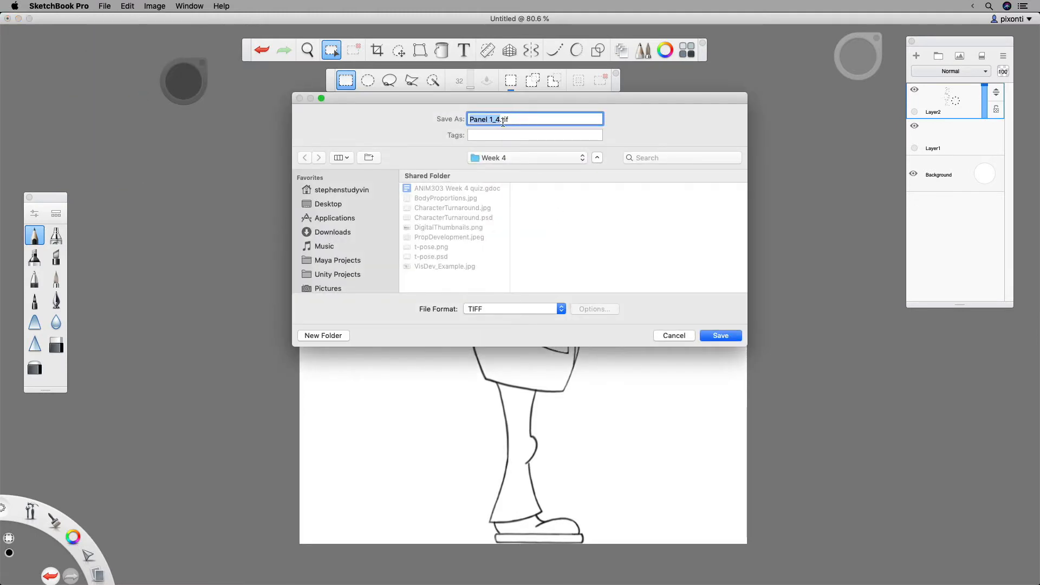
pyautogui.click(518, 313)
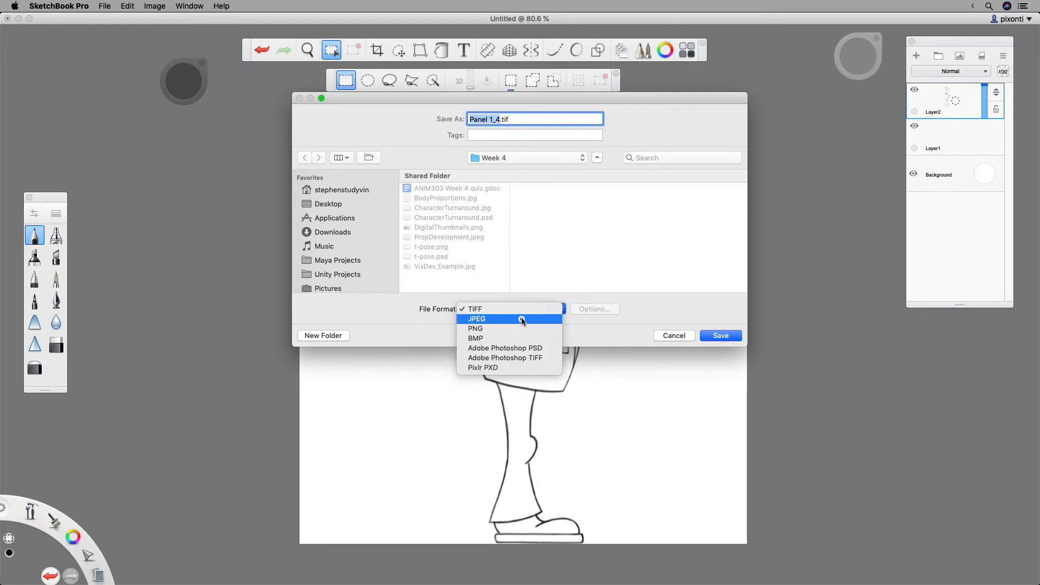
pyautogui.click(521, 329)
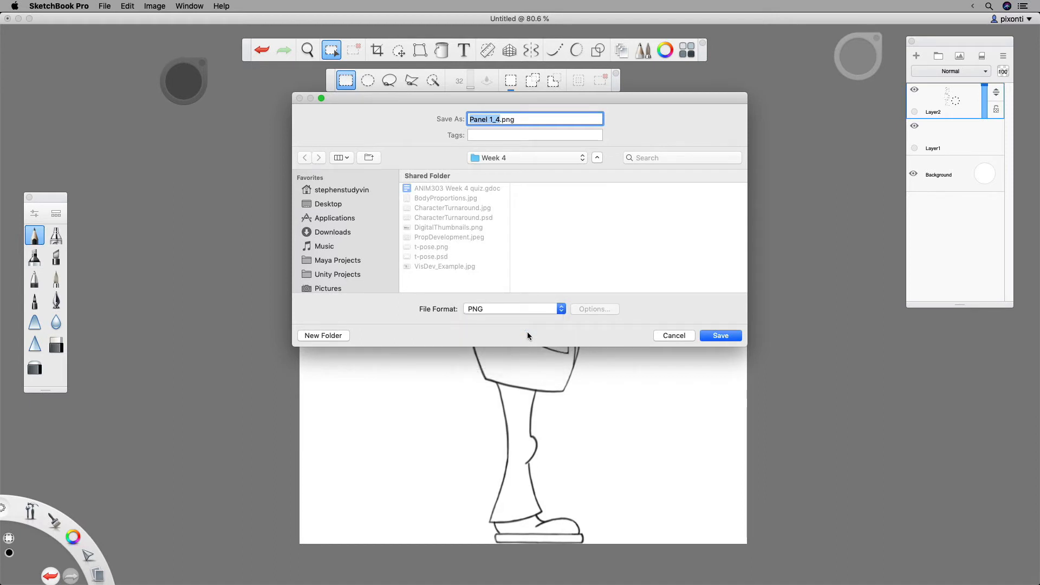
pyautogui.write('bob')
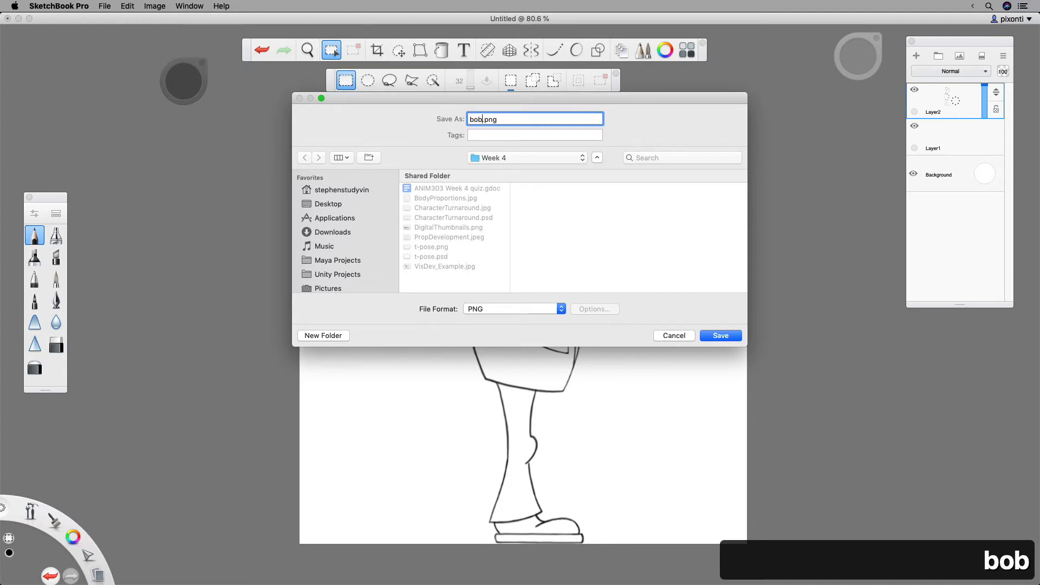
pyautogui.write('_')
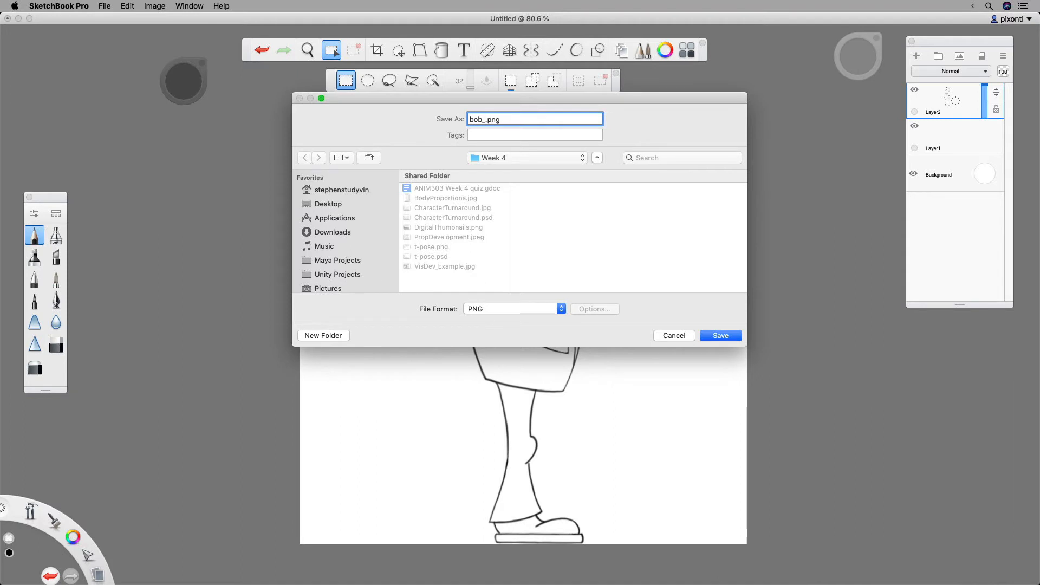
pyautogui.write('side')
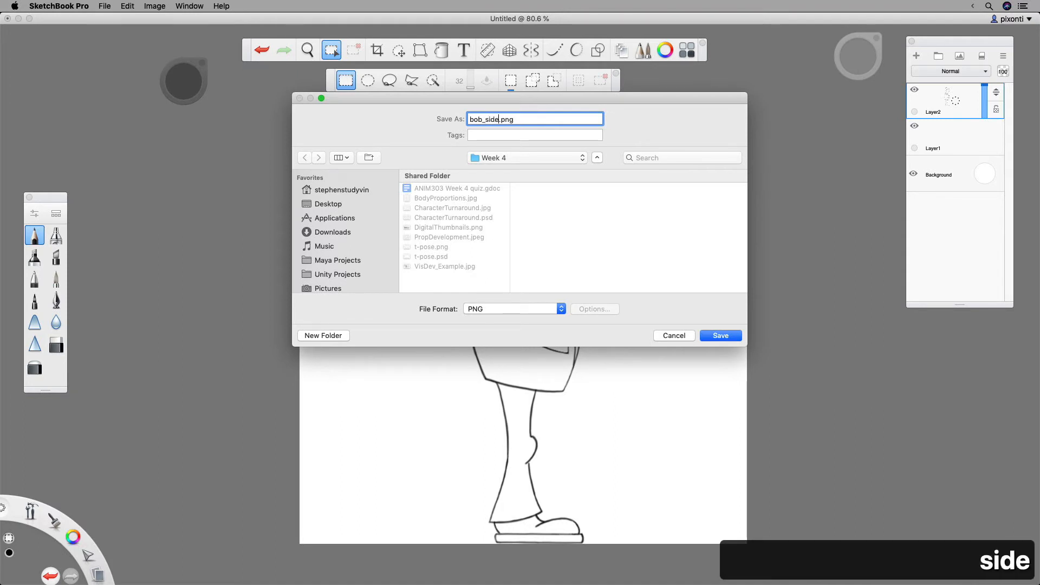
pyautogui.click(724, 335)
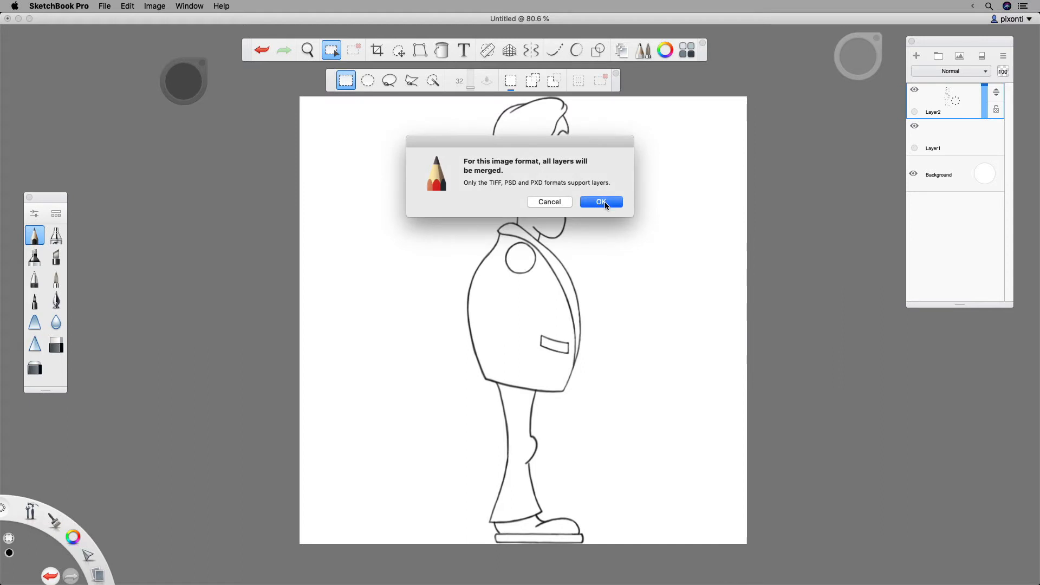
pyautogui.click(601, 202)
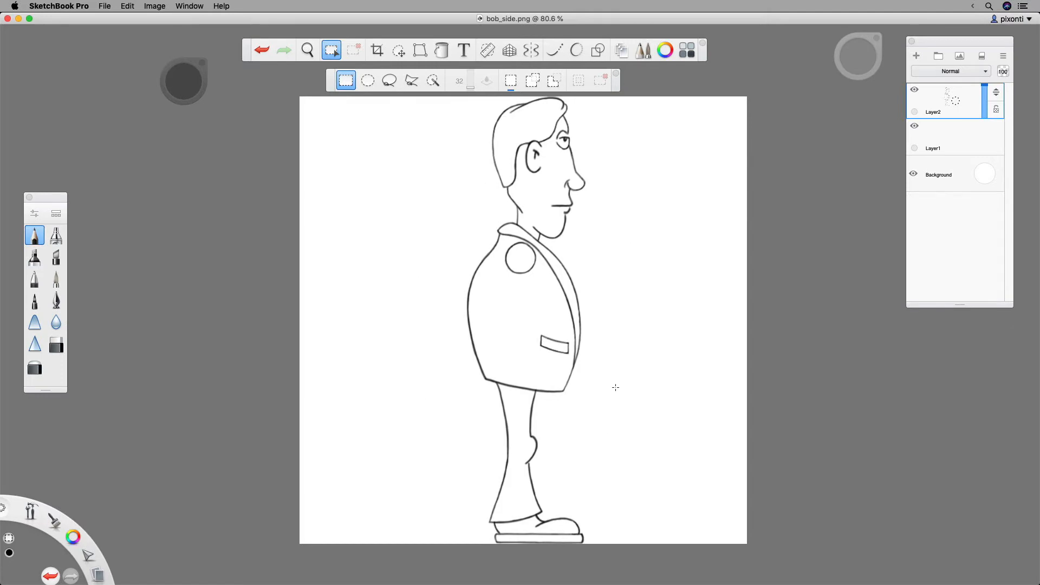
# Step: Save the layered image under the name bob in Adobe Photoshop PSD format in the Week 4 folder
pyautogui.click(105, 6)
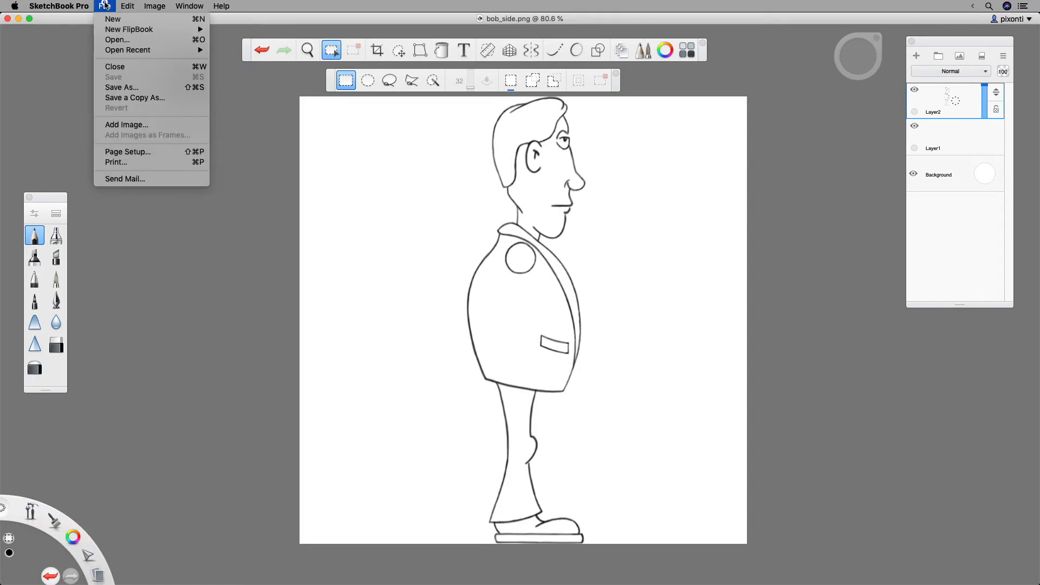
pyautogui.click(130, 87)
pyautogui.click(513, 311)
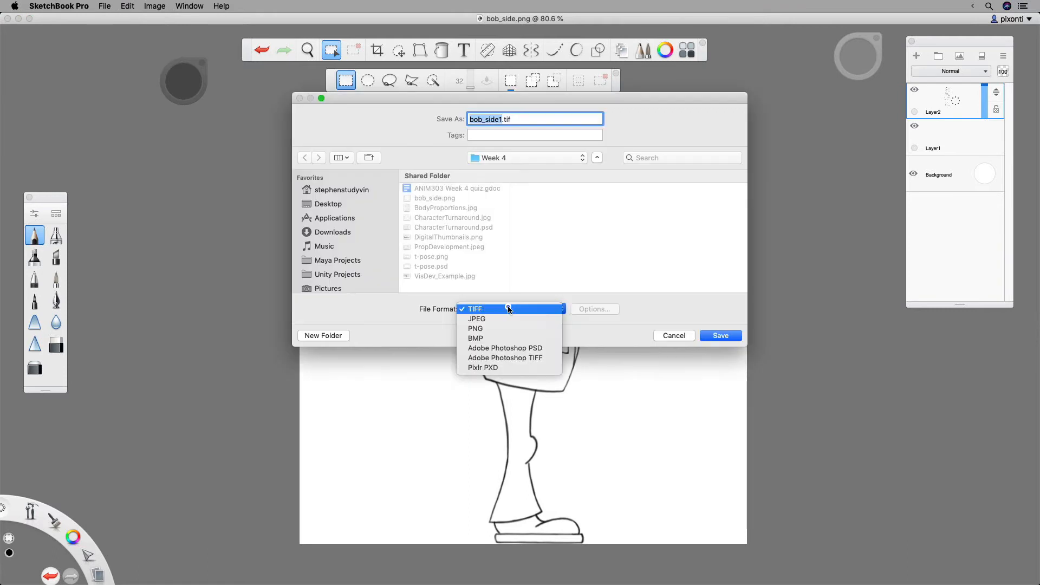
pyautogui.click(547, 348)
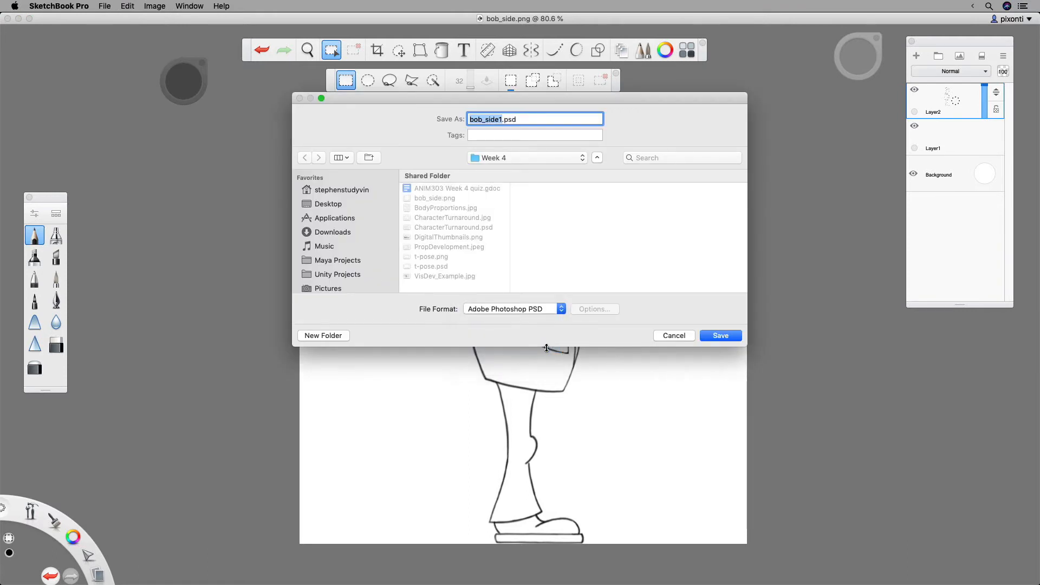
pyautogui.click(501, 120)
pyautogui.press('BackSpace')
pyautogui.press('BackSpace')
pyautogui.press('BackSpace')
pyautogui.press('BackSpace')
pyautogui.press('BackSpace')
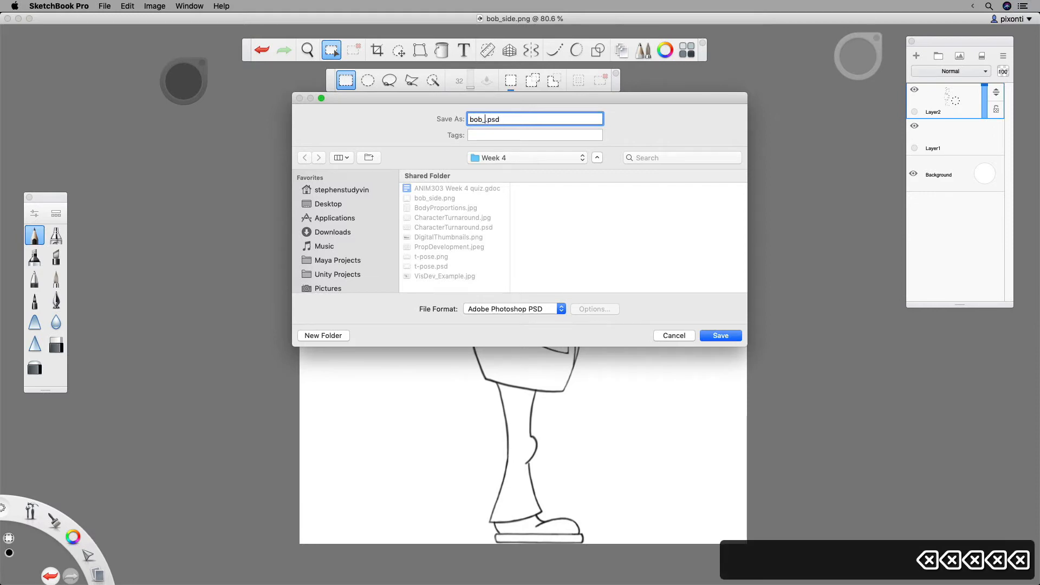
pyautogui.press('BackSpace')
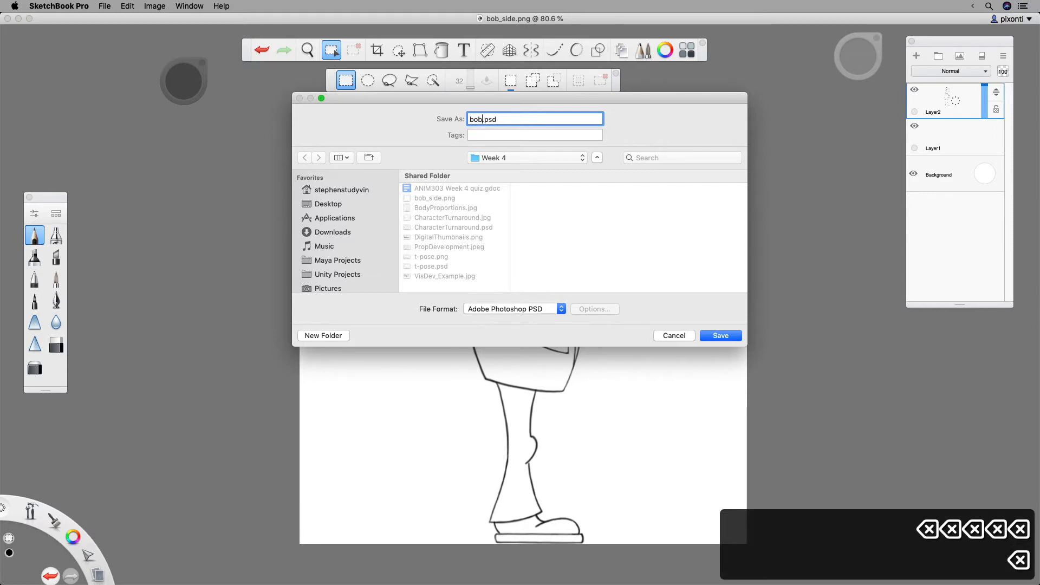
pyautogui.click(721, 335)
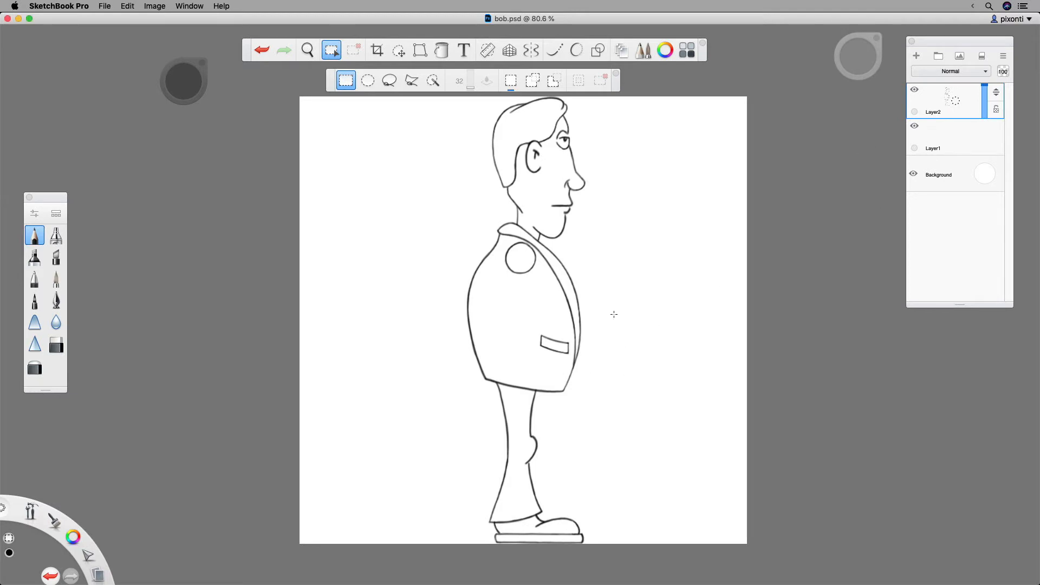
# Step: Open t-pose.psd from the Week 4 folder
pyautogui.click(105, 6)
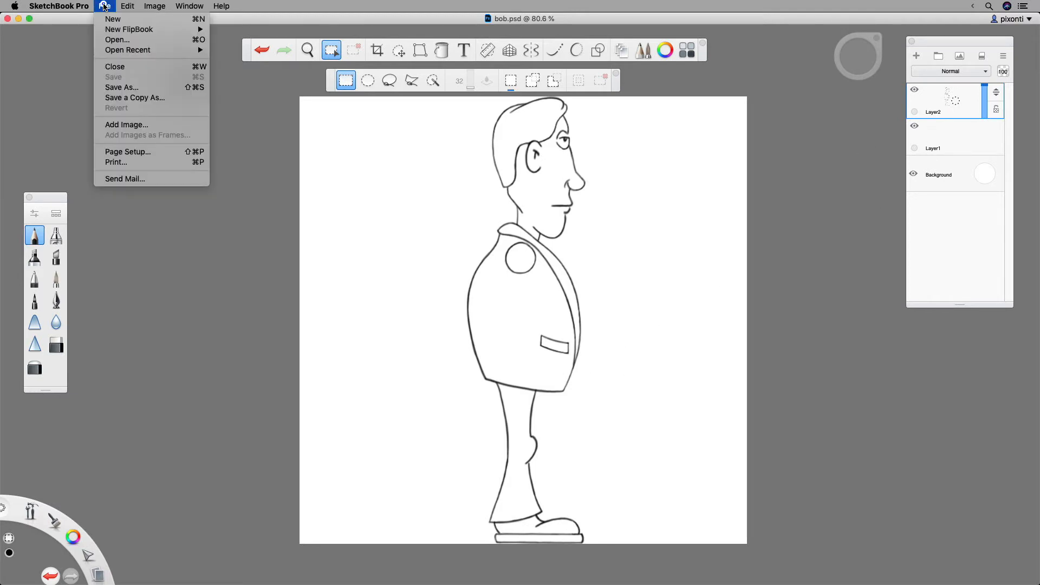
pyautogui.click(119, 40)
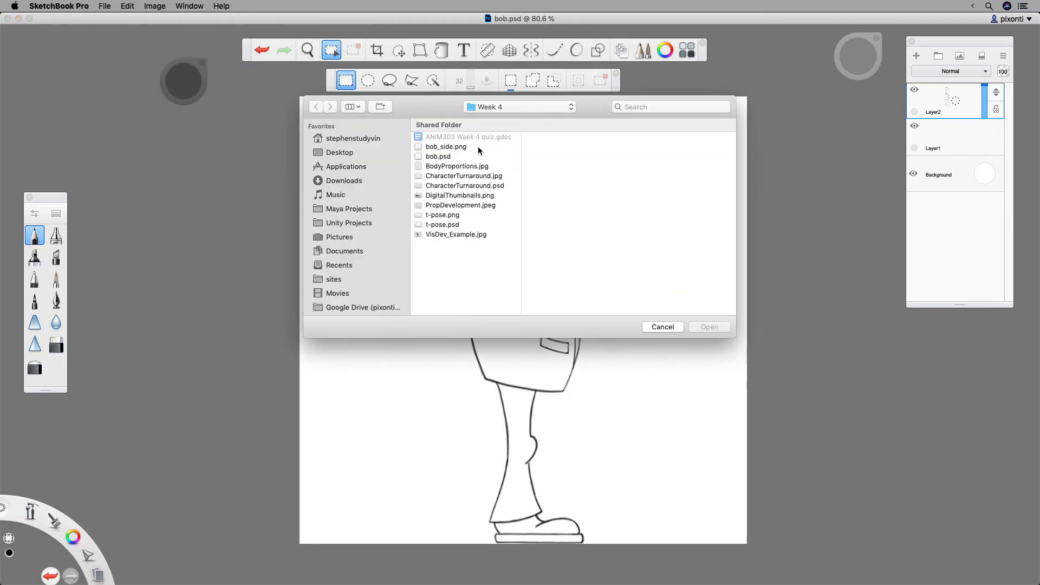
pyautogui.click(465, 223)
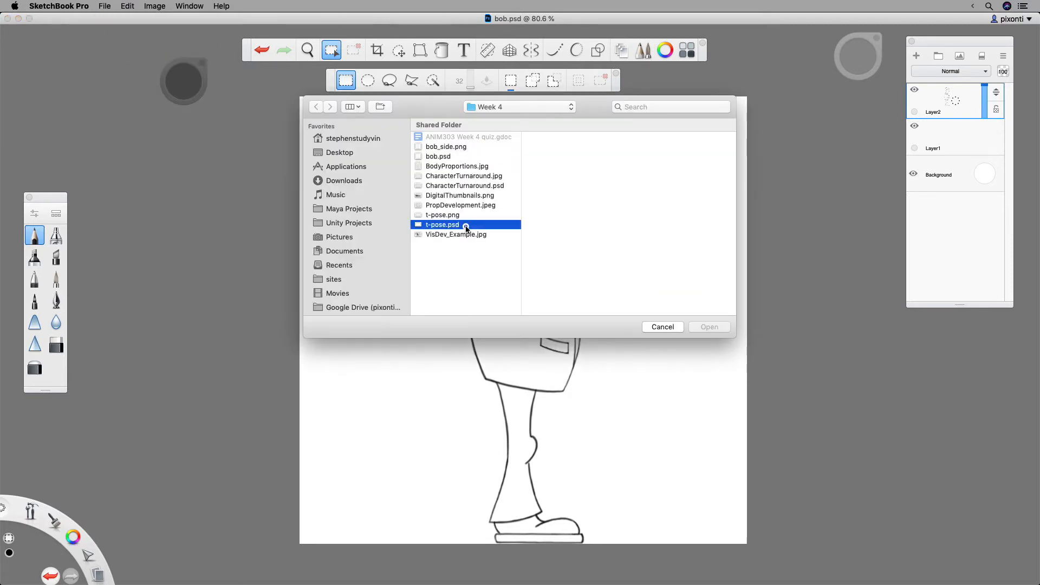
pyautogui.click(709, 327)
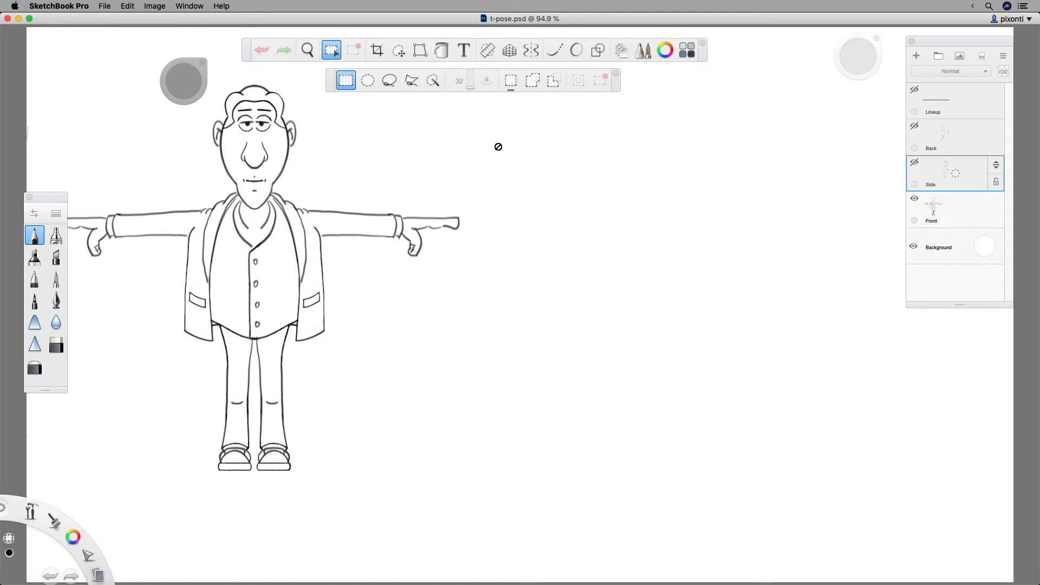
# Step: Make the Side and Back layers visible and set Front as the active layer
pyautogui.click(914, 163)
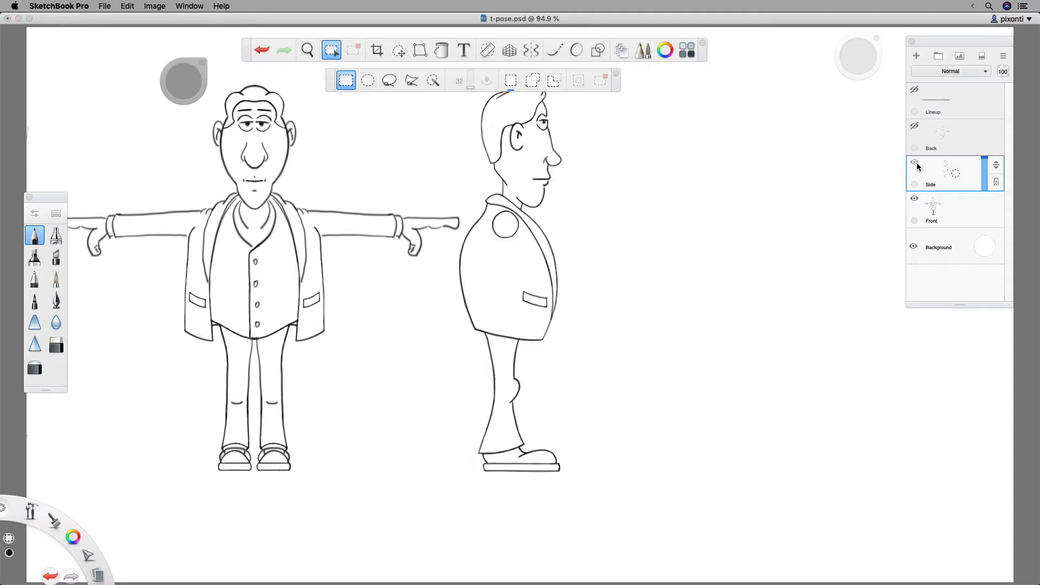
pyautogui.click(955, 212)
pyautogui.click(914, 126)
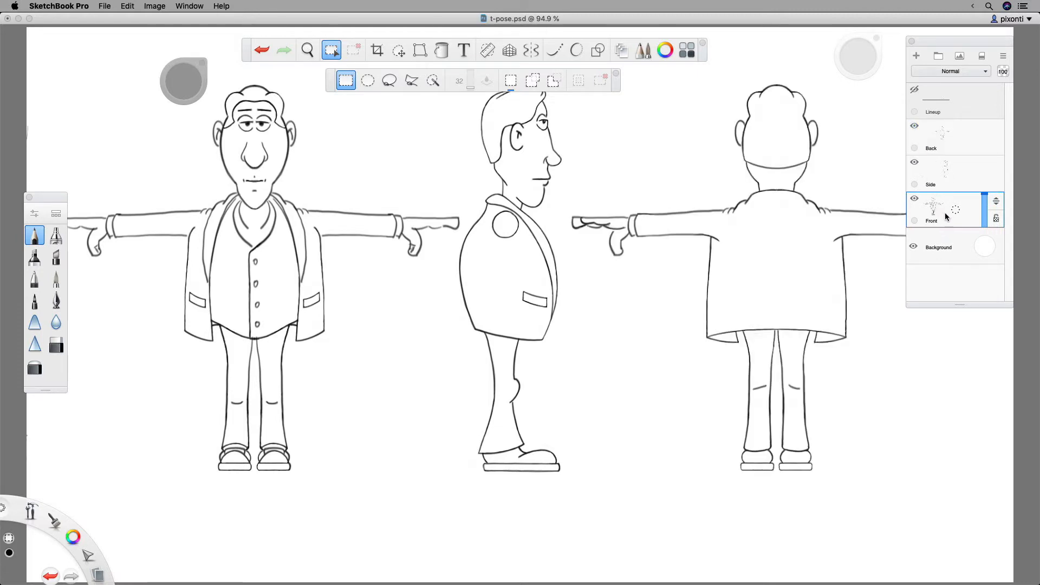
pyautogui.press('super+c')
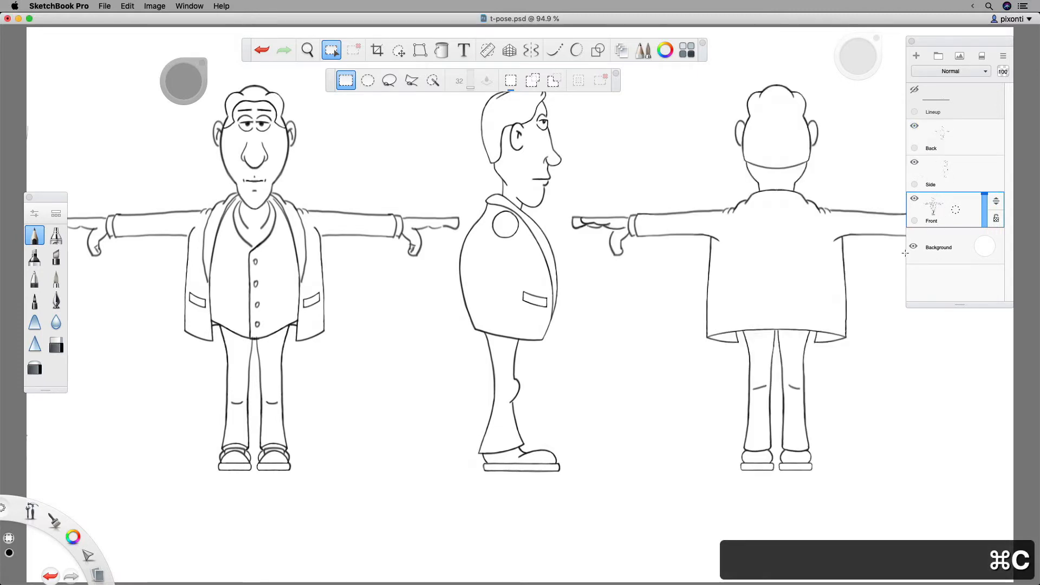
pyautogui.press('super+a')
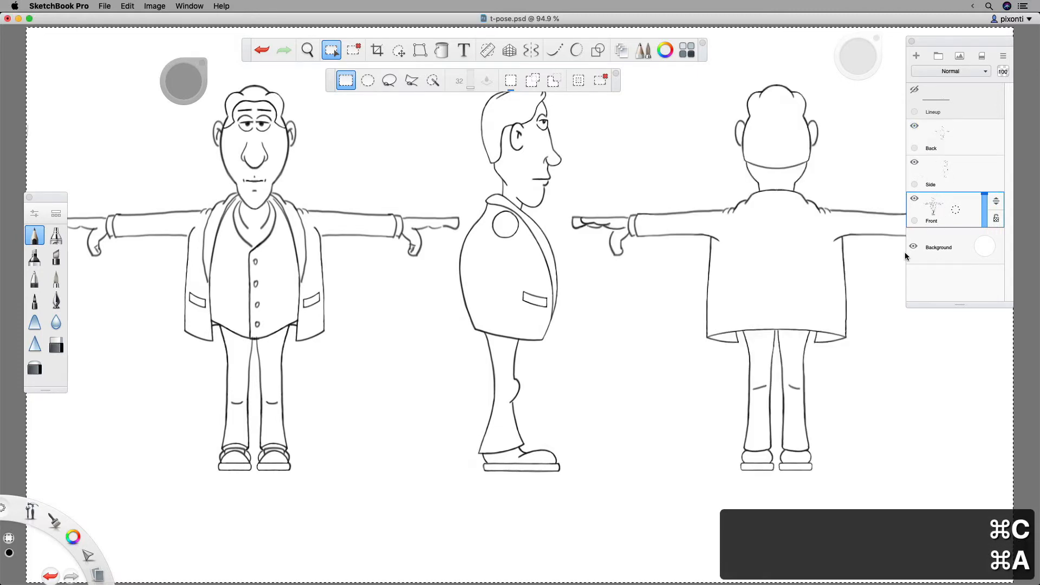
pyautogui.click(104, 6)
pyautogui.press('Escape')
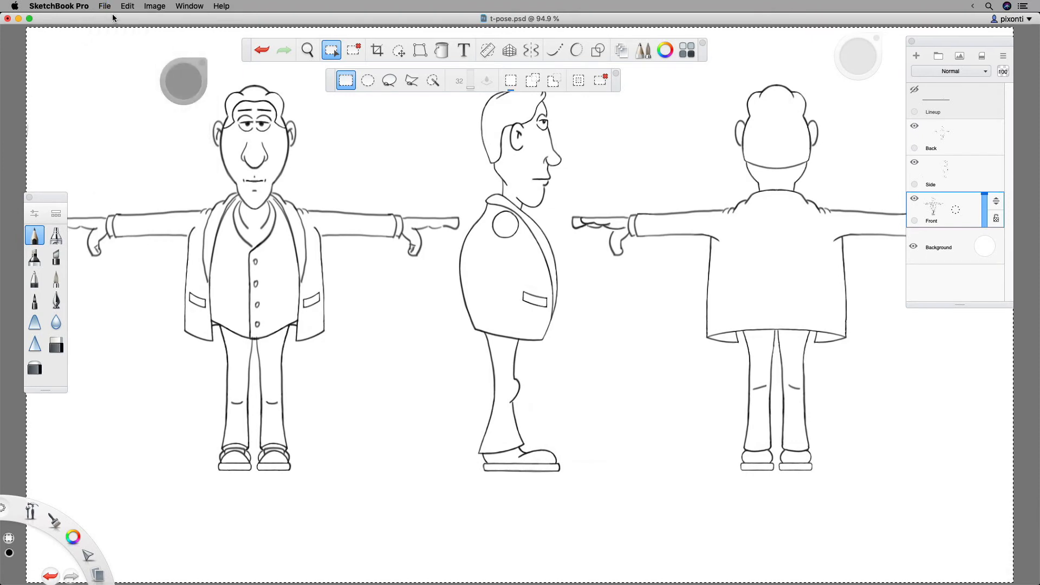
pyautogui.press('super+d')
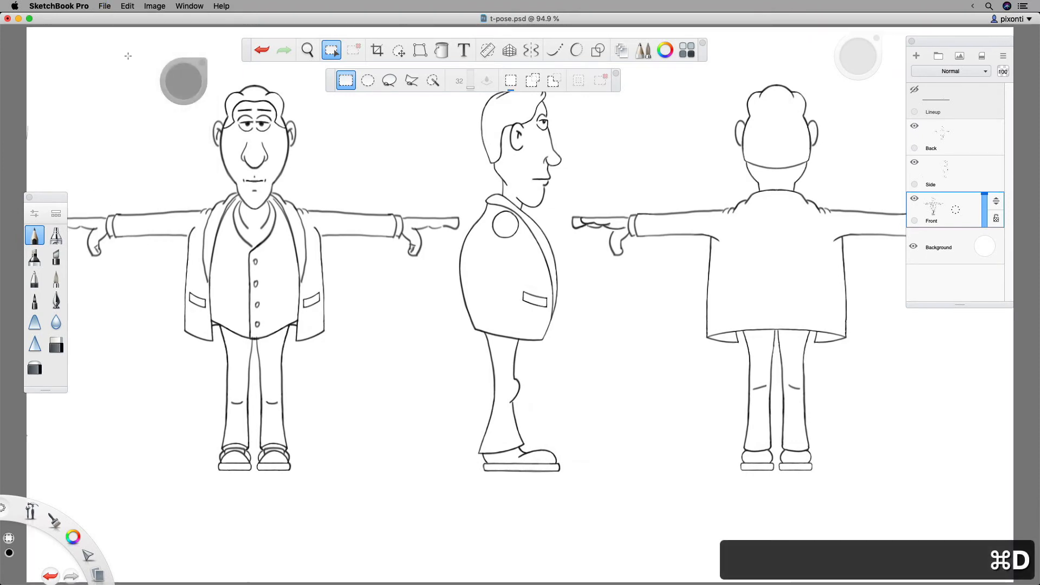
pyautogui.click(106, 5)
pyautogui.moveTo(127, 5)
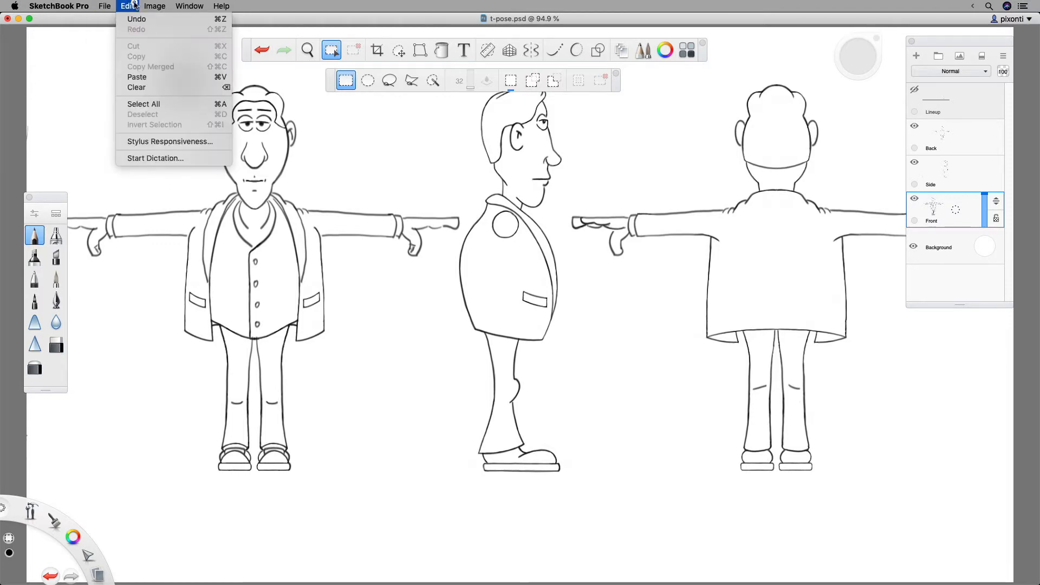
pyautogui.click(153, 105)
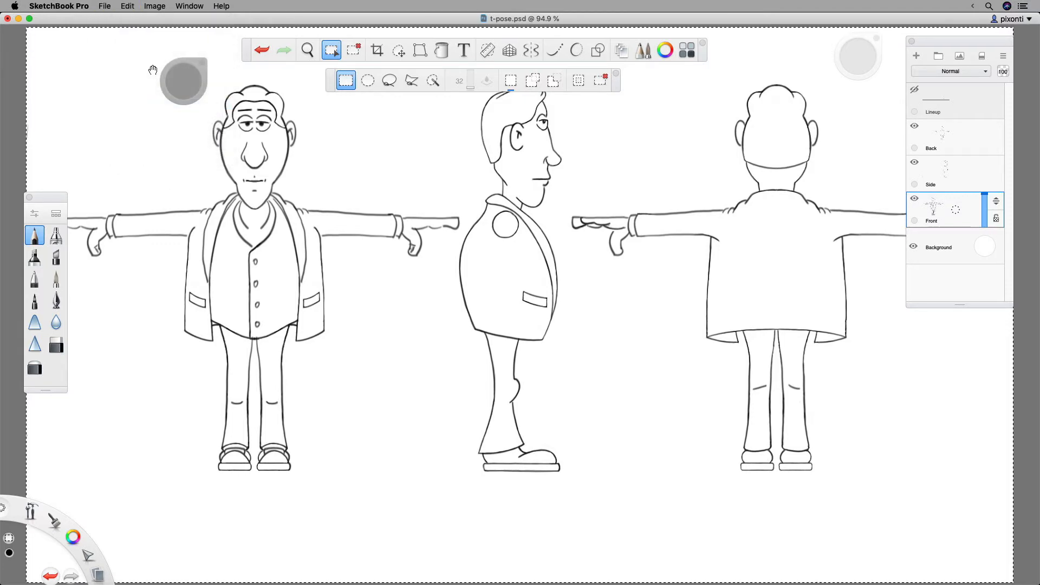
pyautogui.click(131, 6)
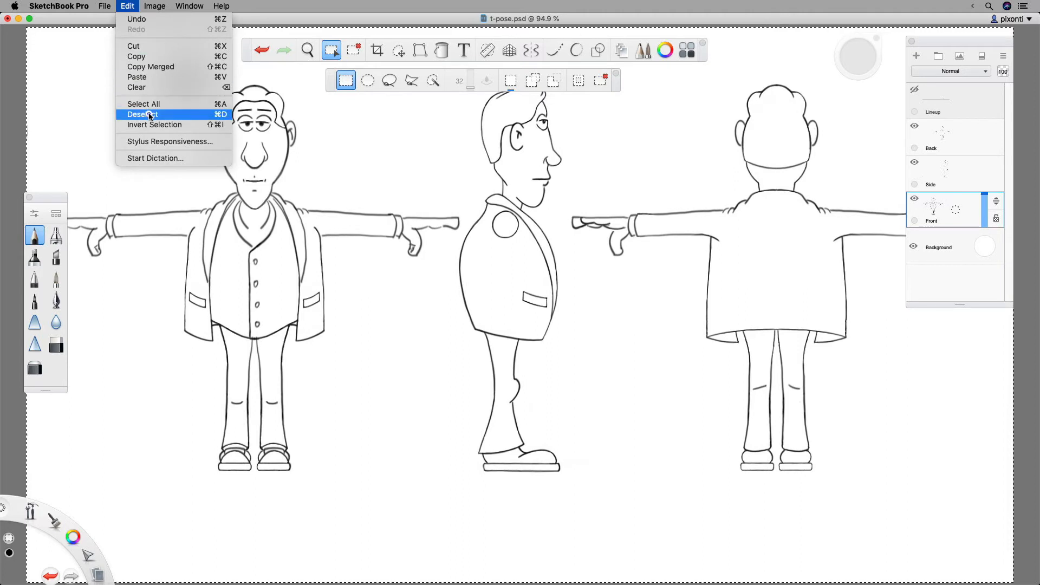
pyautogui.click(142, 115)
# Step: Select the entire Front layer and copy the front-view figure
pyautogui.click(128, 6)
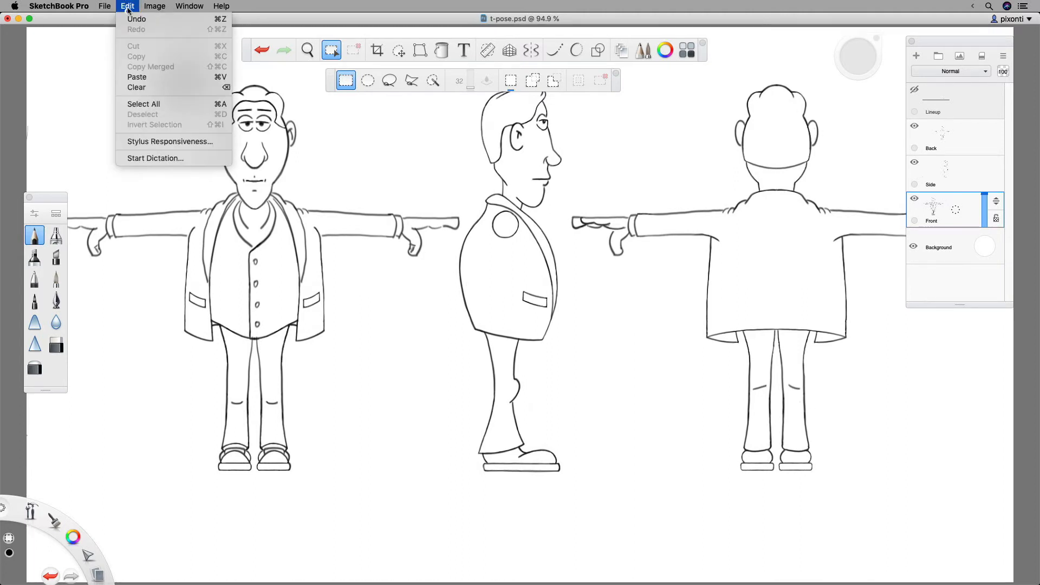
pyautogui.click(145, 104)
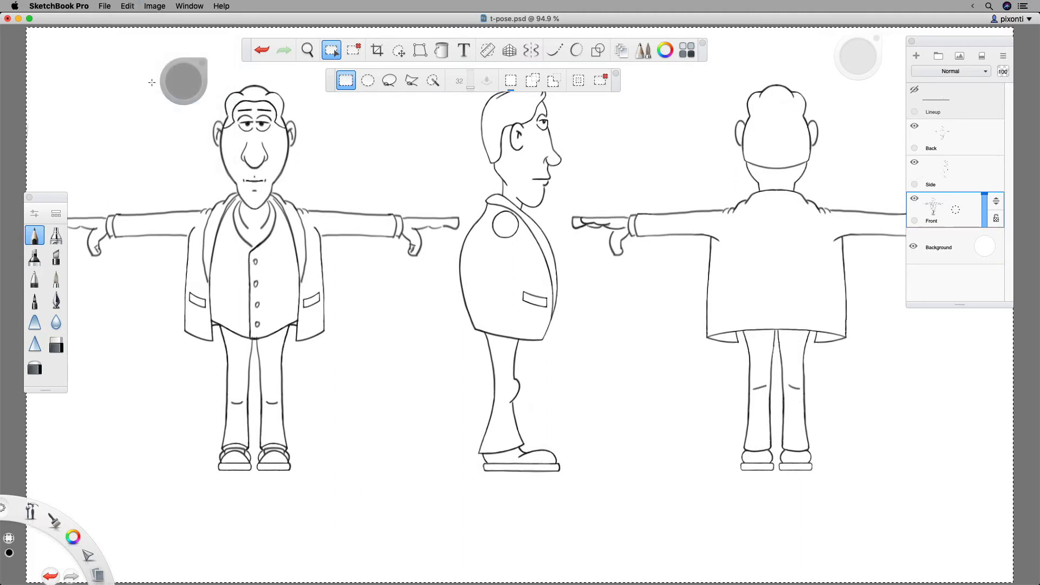
pyautogui.click(126, 5)
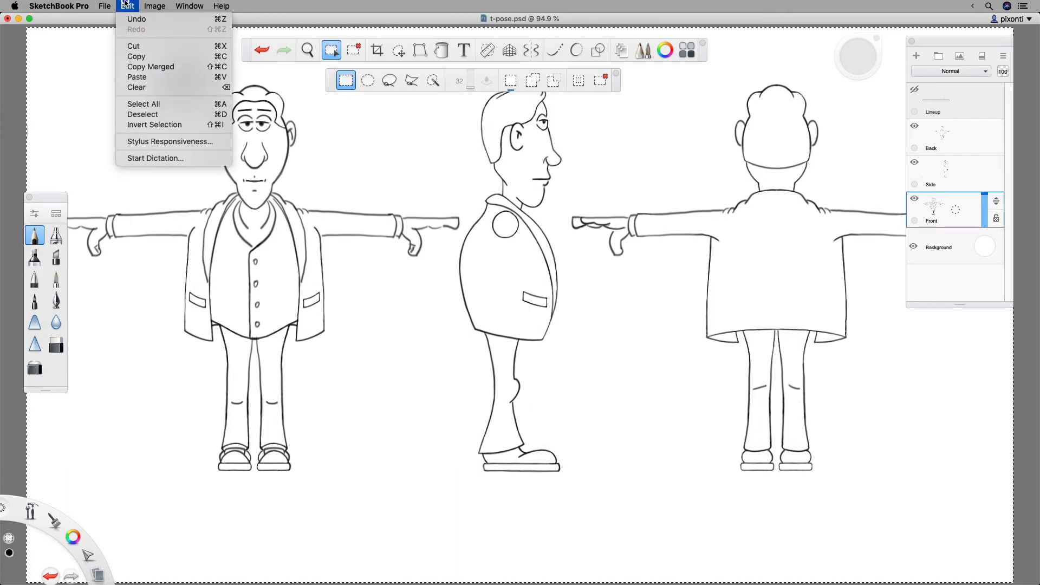
pyautogui.click(147, 56)
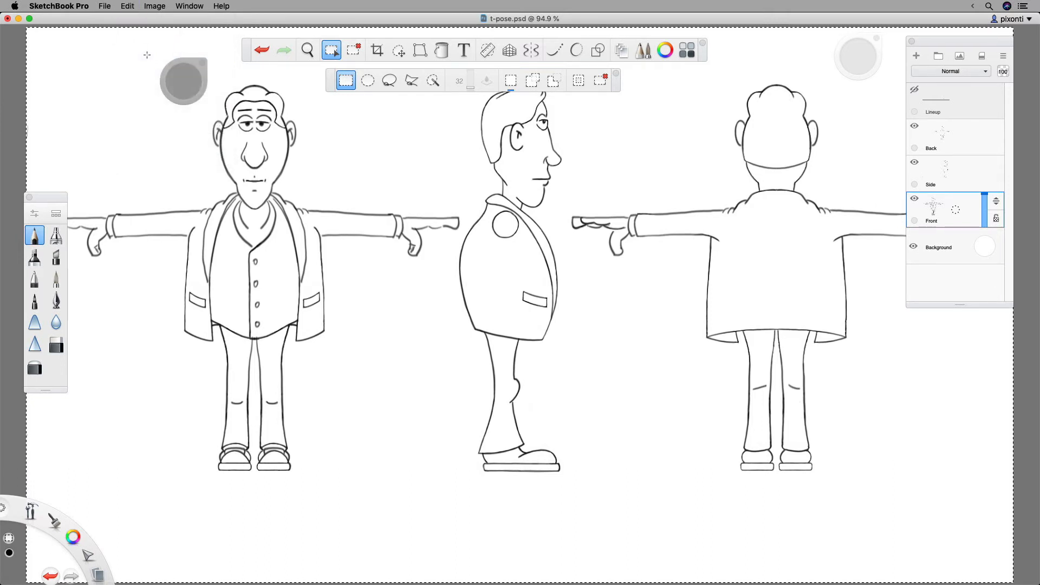
# Step: Open bob.psd from the Week 4 folder
pyautogui.click(105, 6)
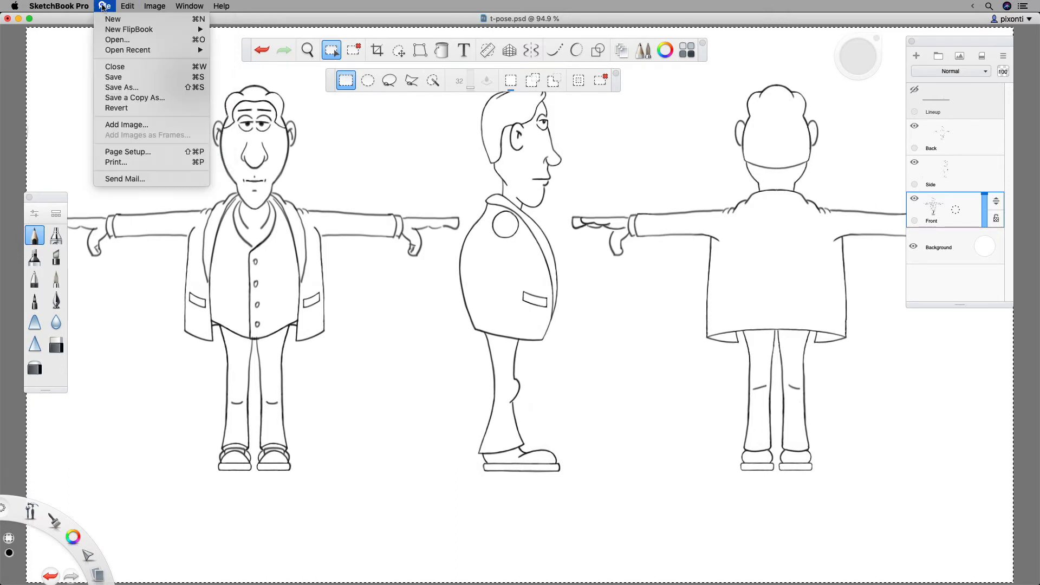
pyautogui.click(146, 40)
pyautogui.click(609, 203)
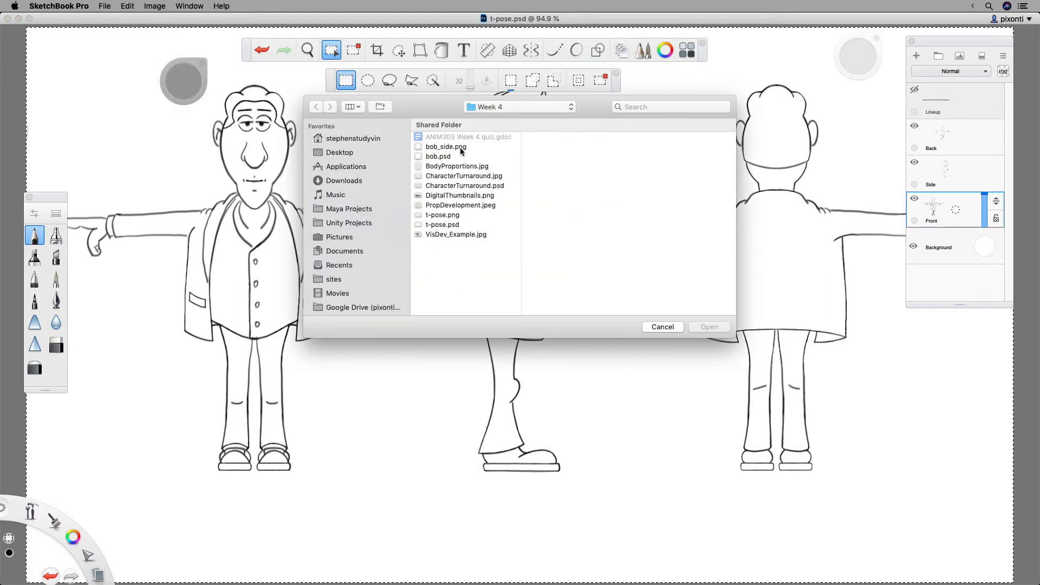
pyautogui.click(451, 157)
pyautogui.click(709, 327)
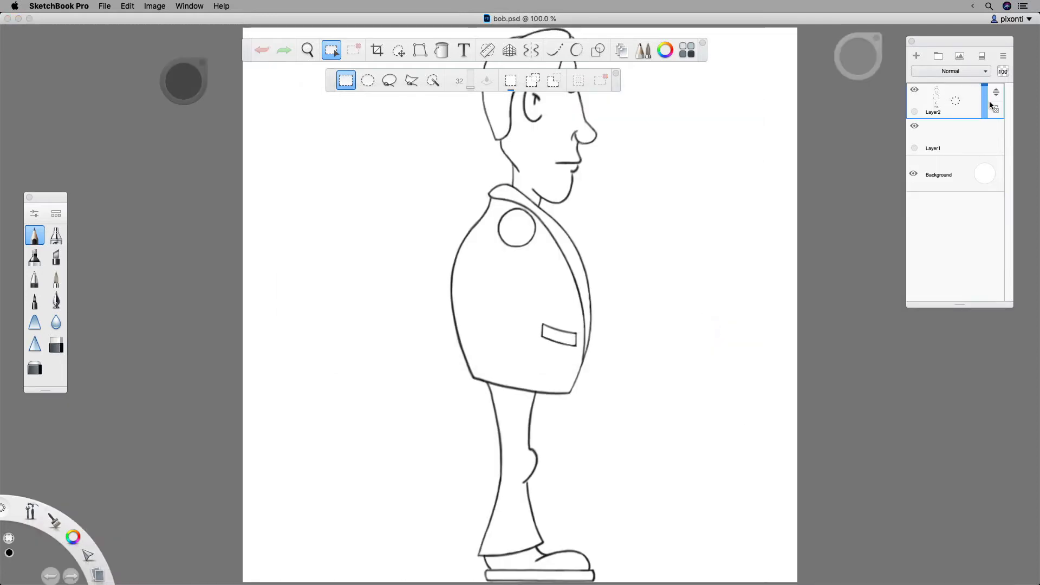
# Step: Add a new layer and paste the copied front view into bob.psd with the side-view Layer2 hidden
pyautogui.moveTo(955, 112); pyautogui.dragTo(960, 80)
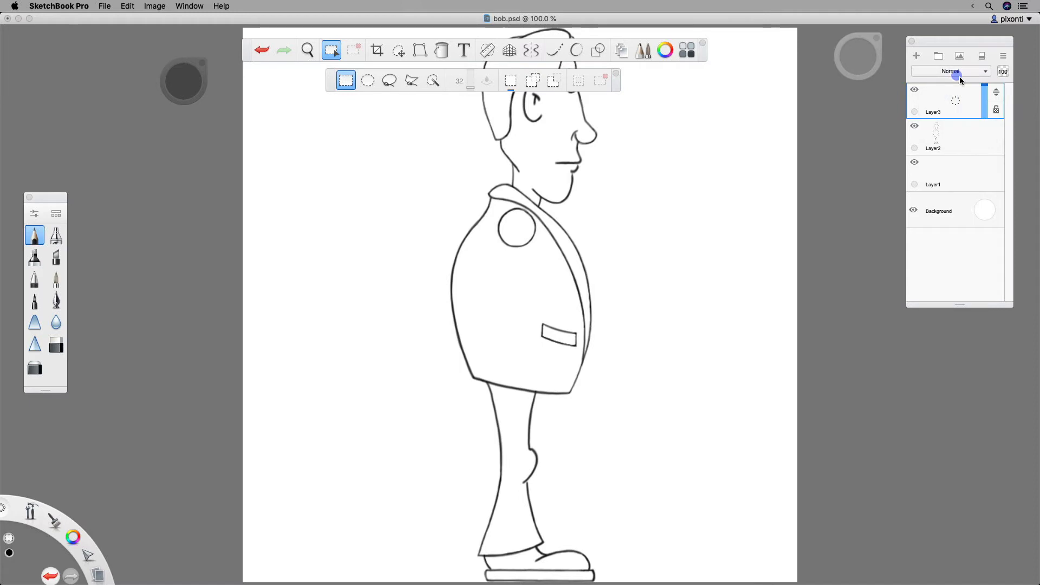
pyautogui.click(914, 128)
pyautogui.press('super+v')
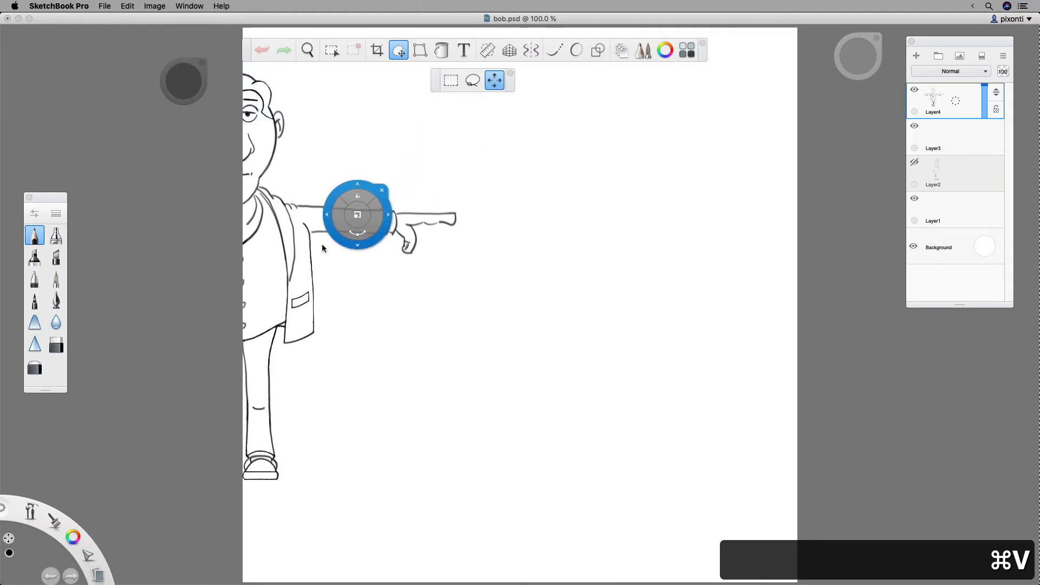
# Step: Enlarge and position the pasted front view so the outstretched arms span the canvas and the feet rest on its lower edge
pyautogui.moveTo(346, 257); pyautogui.dragTo(845, 341)
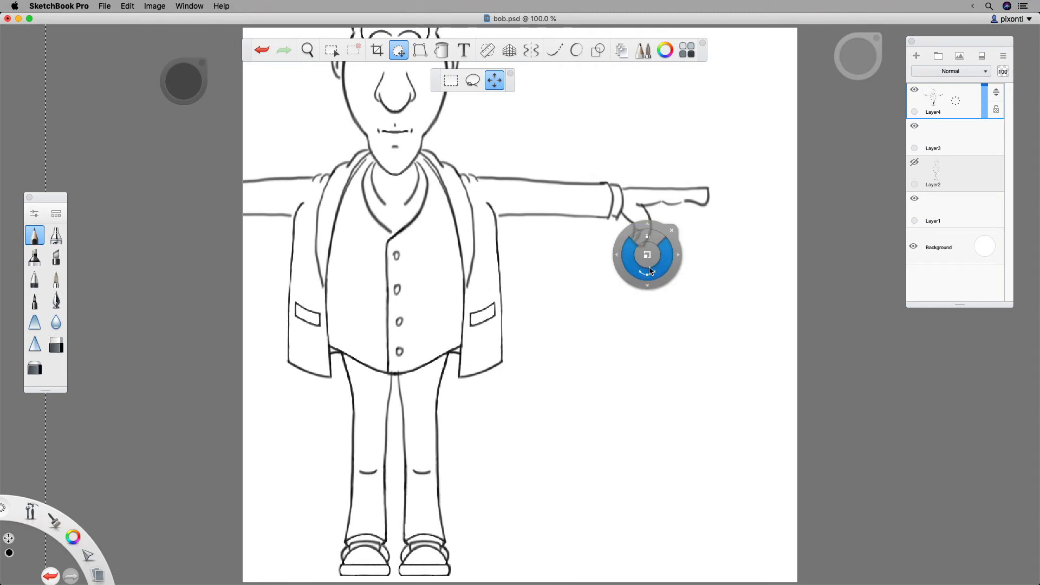
pyautogui.press('space')
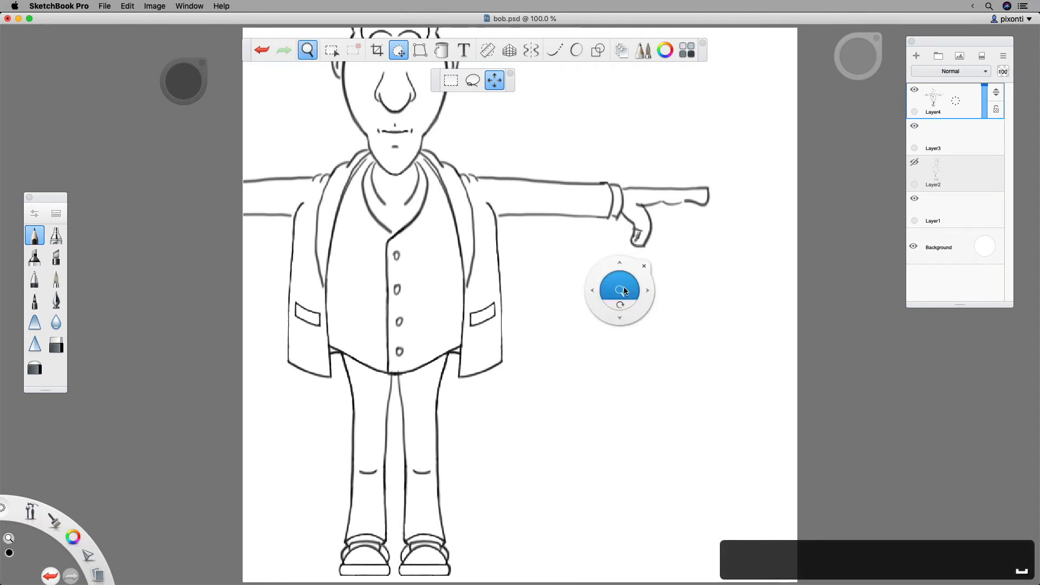
pyautogui.moveTo(624, 290); pyautogui.dragTo(793, 341)
pyautogui.moveTo(570, 326); pyautogui.dragTo(800, 338)
pyautogui.moveTo(571, 356); pyautogui.dragTo(582, 381)
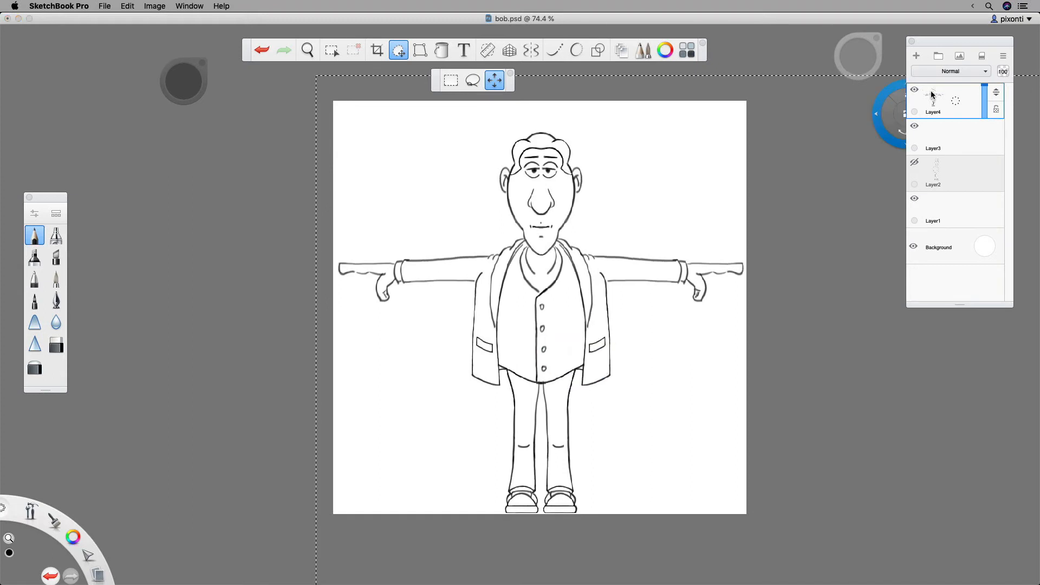
# Step: Show Layer2 and scale its side view down to match the front view's height, with the feet on the same baseline
pyautogui.click(913, 132)
pyautogui.click(915, 126)
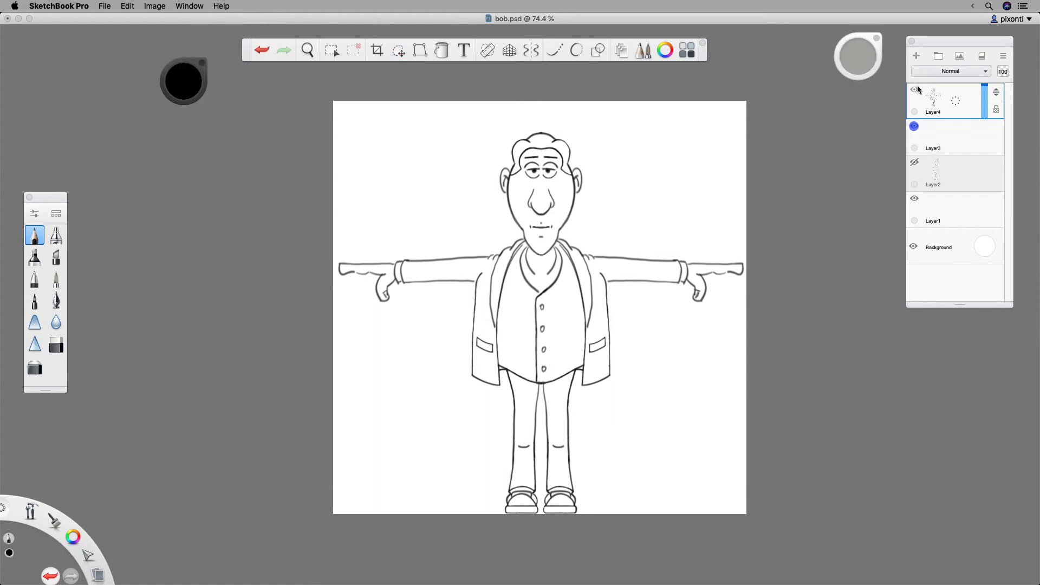
pyautogui.click(914, 162)
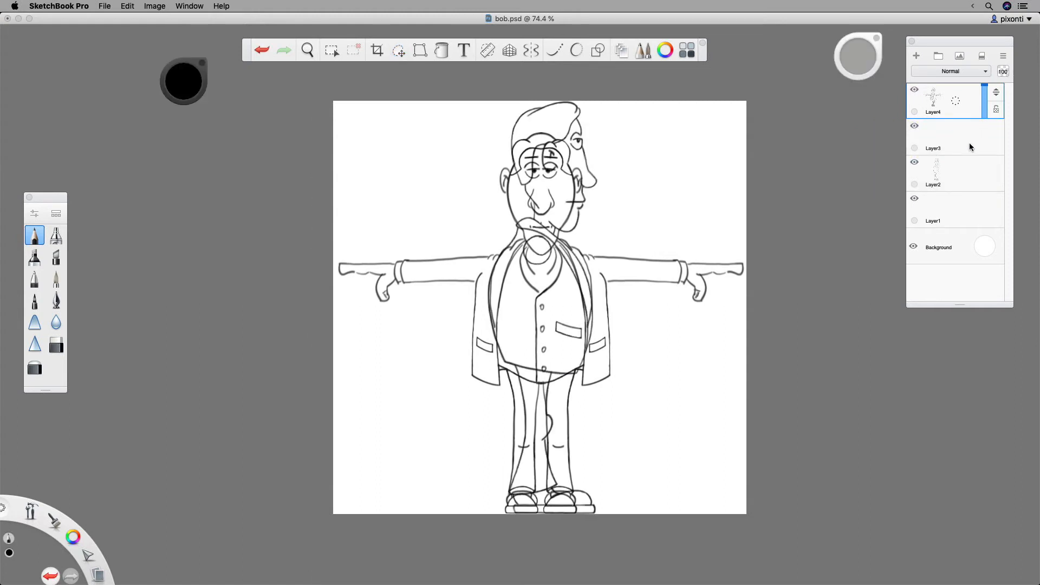
pyautogui.click(950, 176)
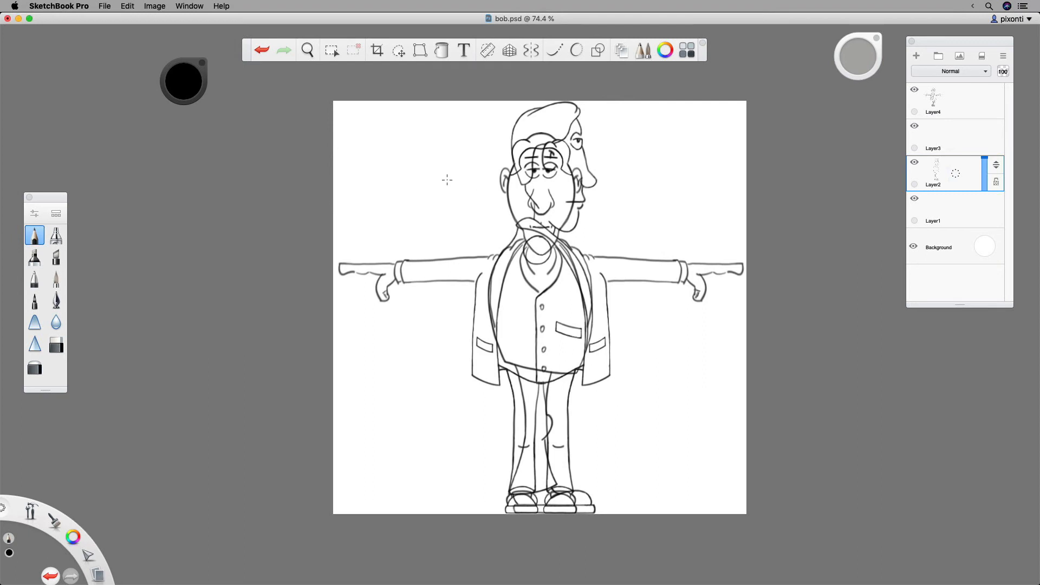
pyautogui.click(399, 50)
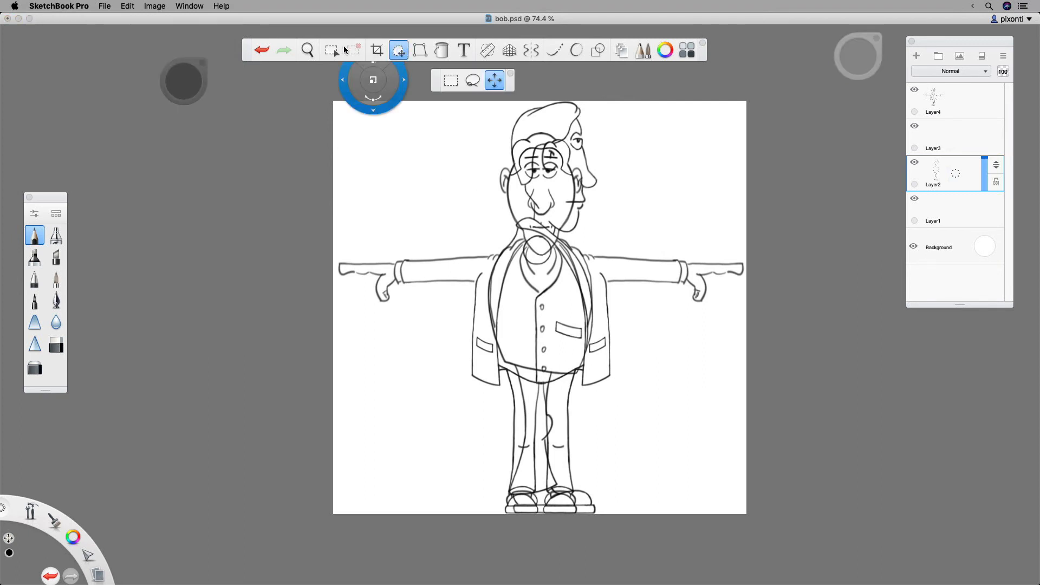
pyautogui.click(332, 50)
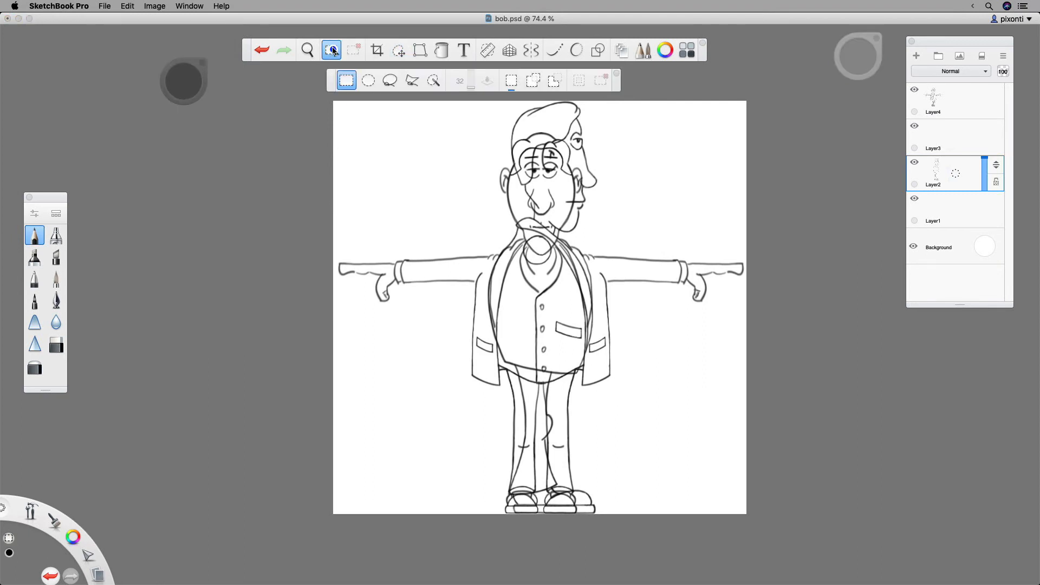
pyautogui.click(398, 50)
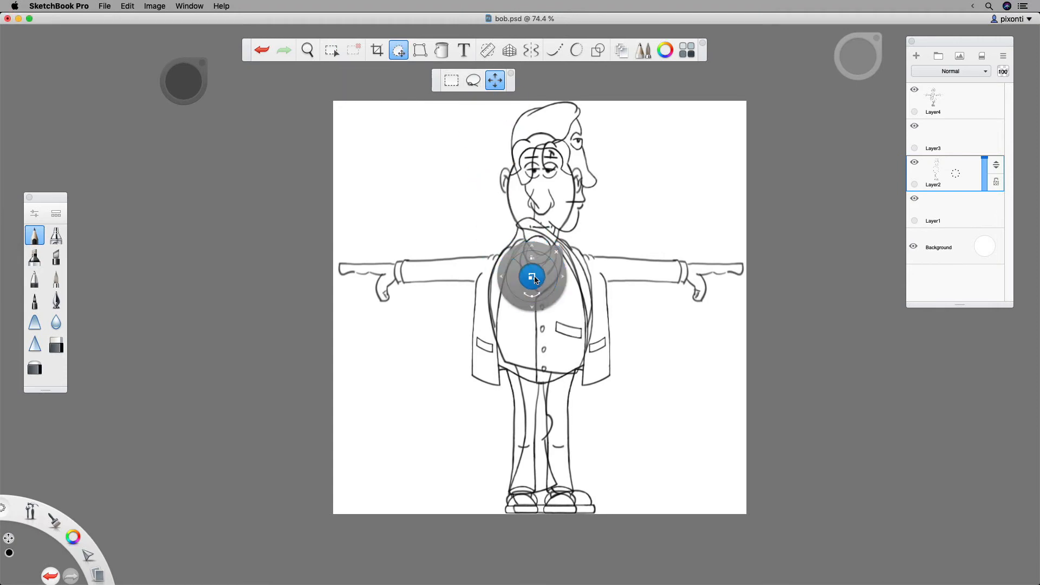
pyautogui.moveTo(532, 278)
pyautogui.mouseDown()
pyautogui.moveTo(528, 342)
pyautogui.moveTo(684, 373)
pyautogui.mouseUp()
pyautogui.click(917, 168)
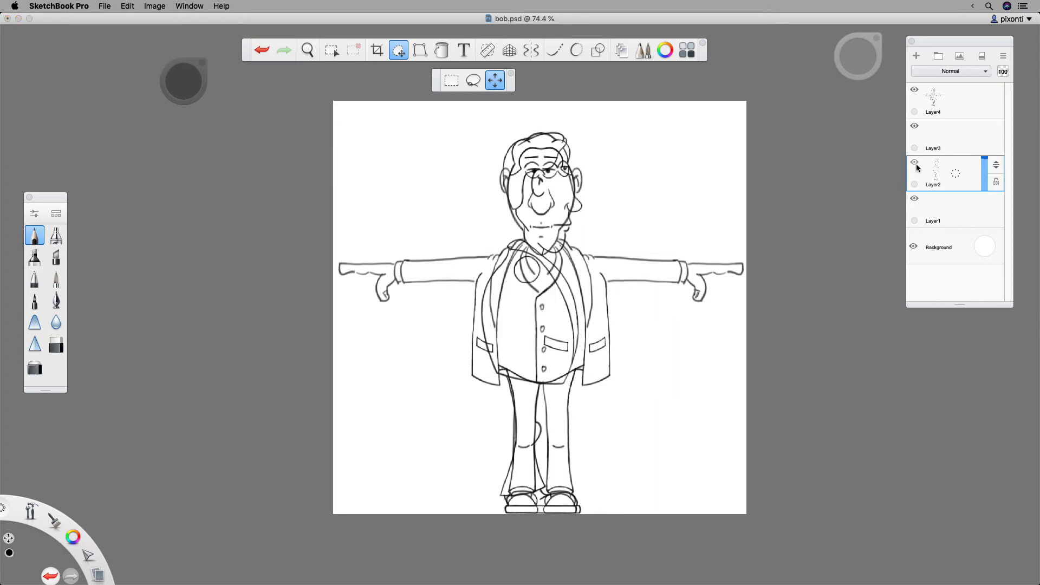
# Step: Delete the empty layers Layer1 and Layer3
pyautogui.click(956, 211)
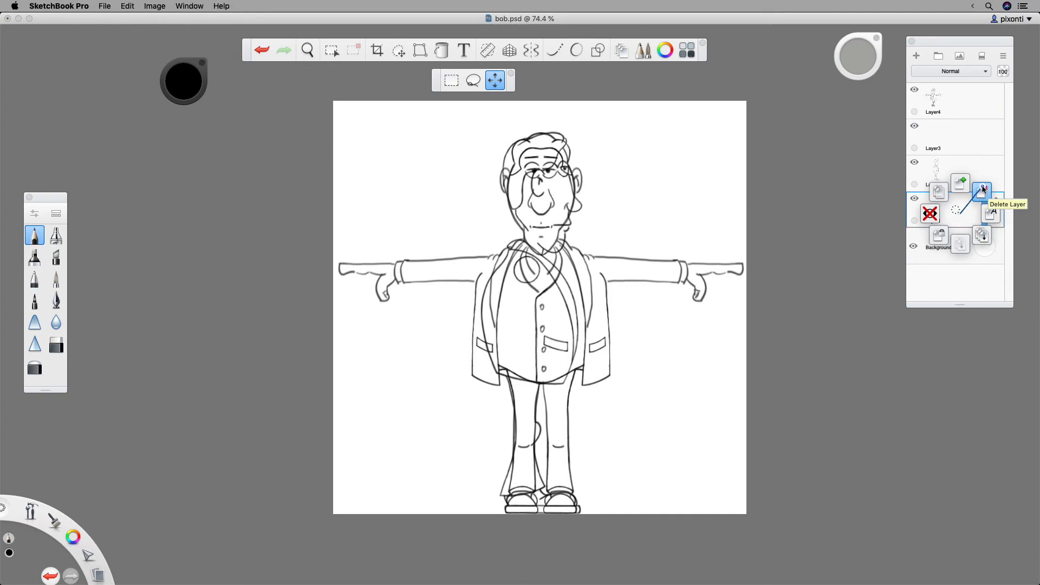
pyautogui.click(981, 191)
pyautogui.click(954, 142)
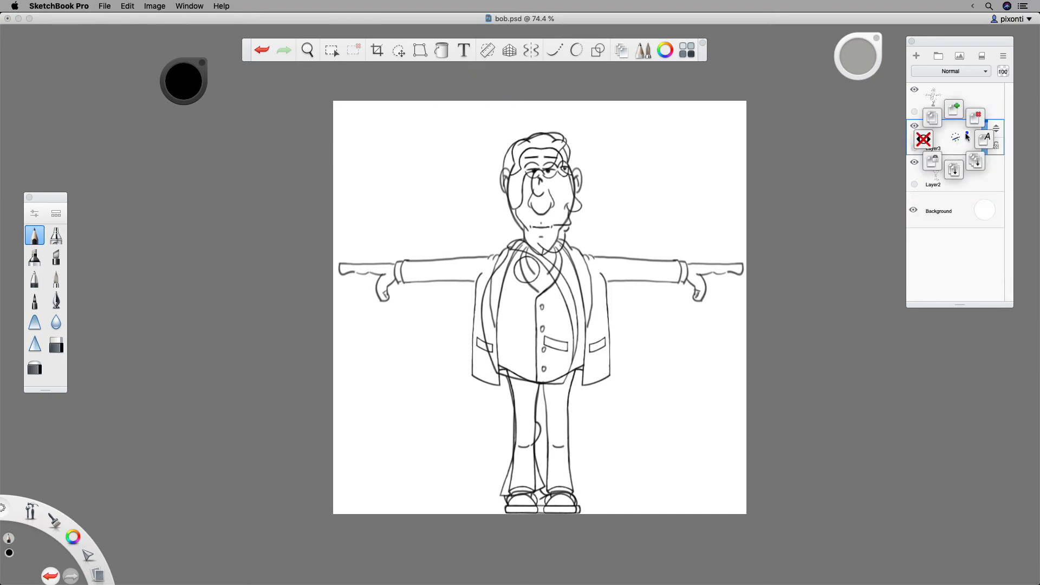
pyautogui.click(978, 118)
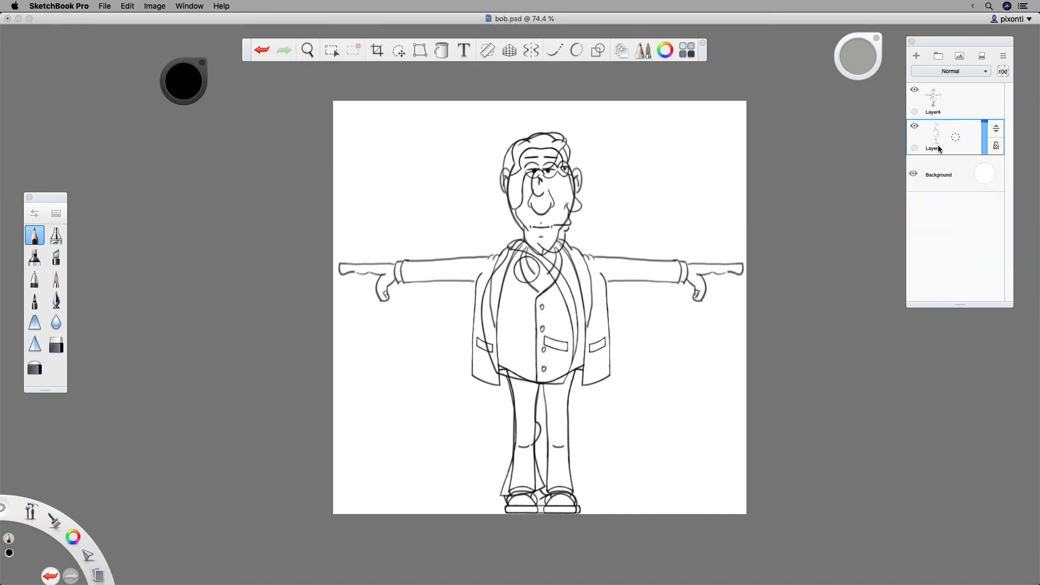
# Step: Compare the front and side views by toggling the visibility of Layer4 and Layer2
pyautogui.click(914, 127)
pyautogui.click(914, 126)
pyautogui.click(914, 90)
pyautogui.click(914, 127)
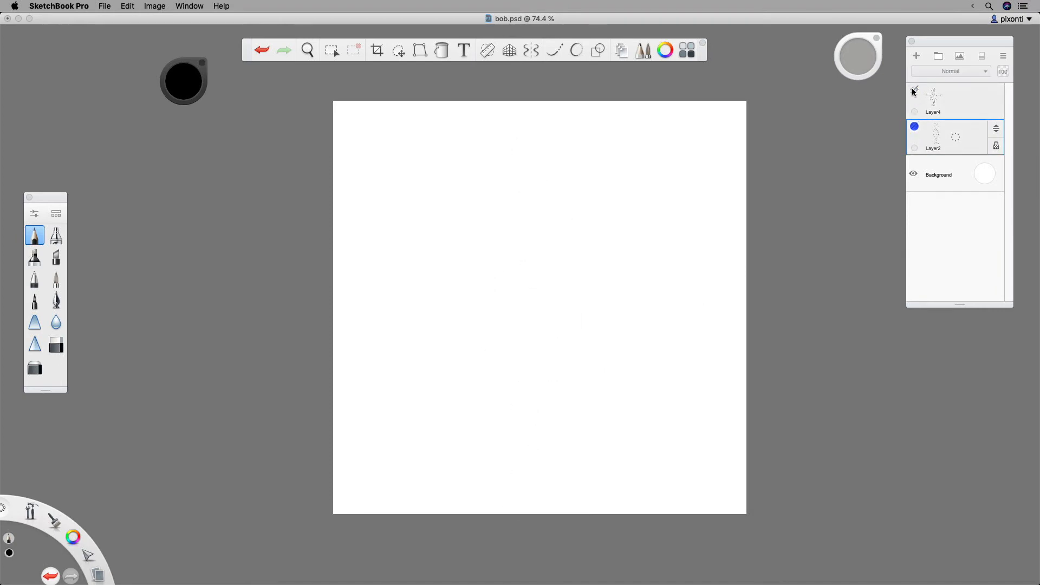
pyautogui.click(914, 89)
pyautogui.click(914, 126)
pyautogui.click(914, 127)
pyautogui.click(914, 90)
pyautogui.click(914, 89)
pyautogui.click(914, 127)
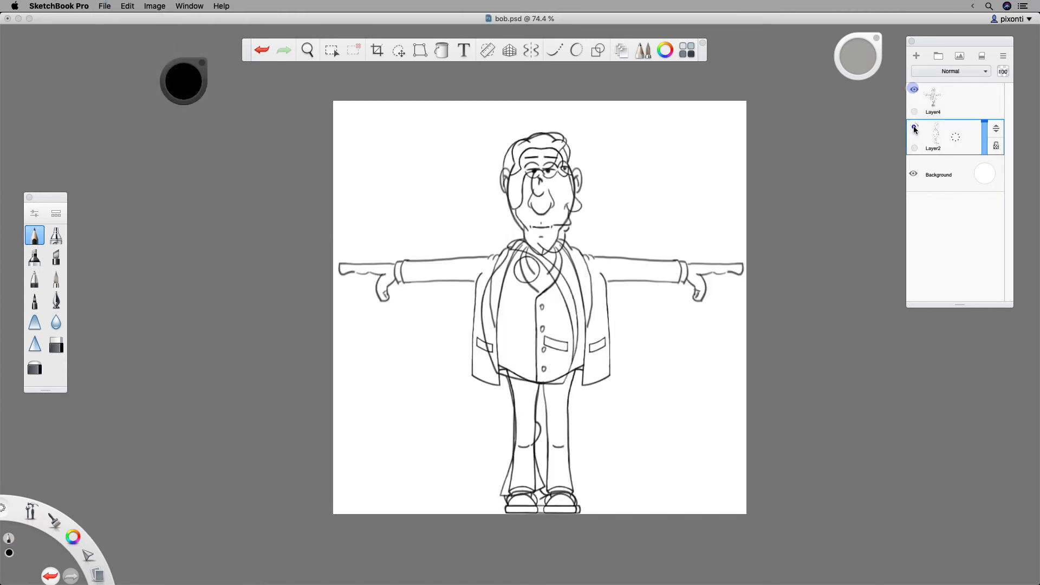
# Step: Save bob.psd and open t-pose.psd from the Week 4 folder
pyautogui.click(107, 4)
pyautogui.click(130, 77)
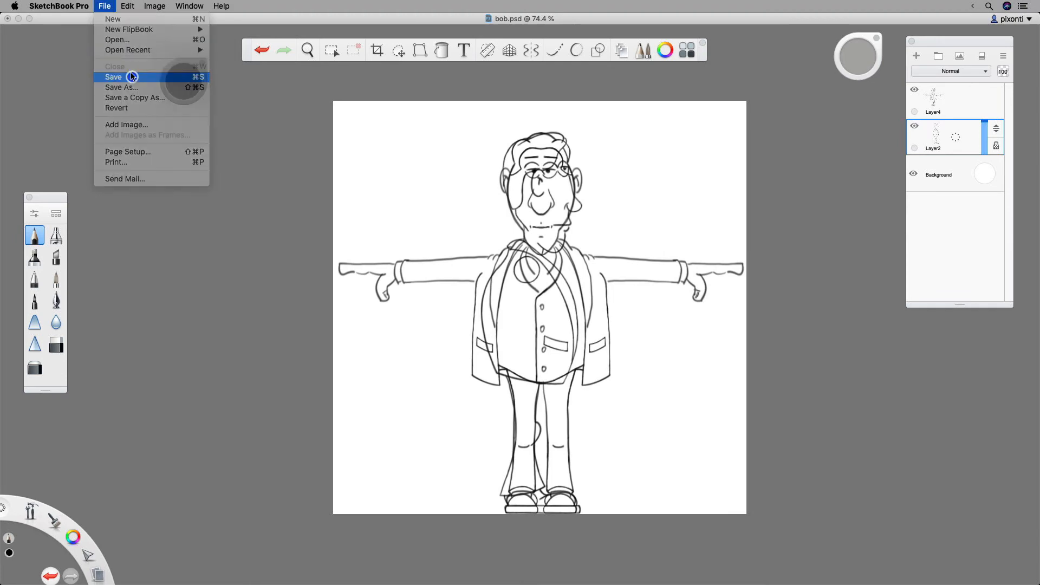
pyautogui.click(106, 5)
pyautogui.click(120, 40)
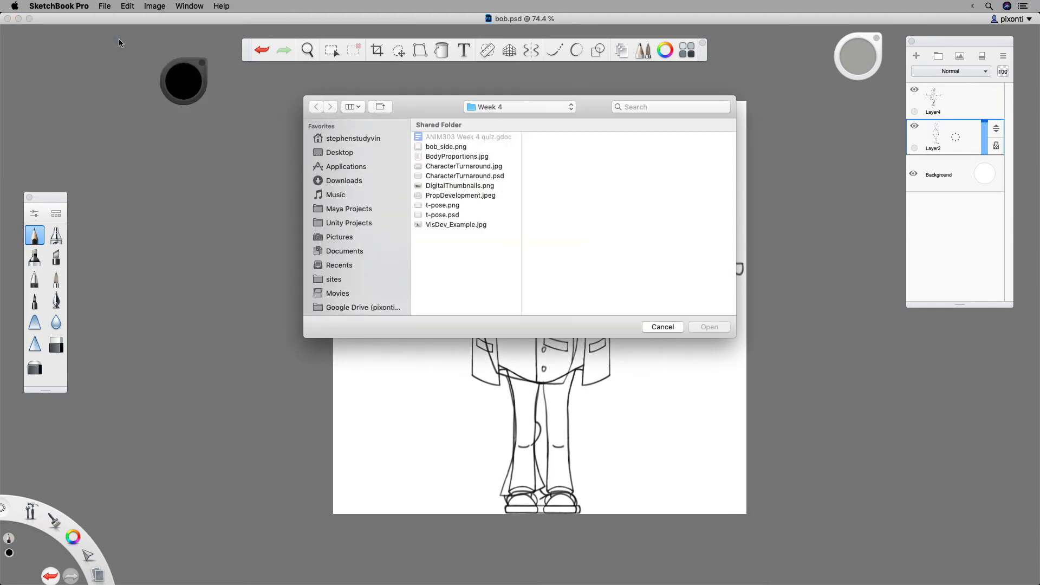
pyautogui.click(460, 226)
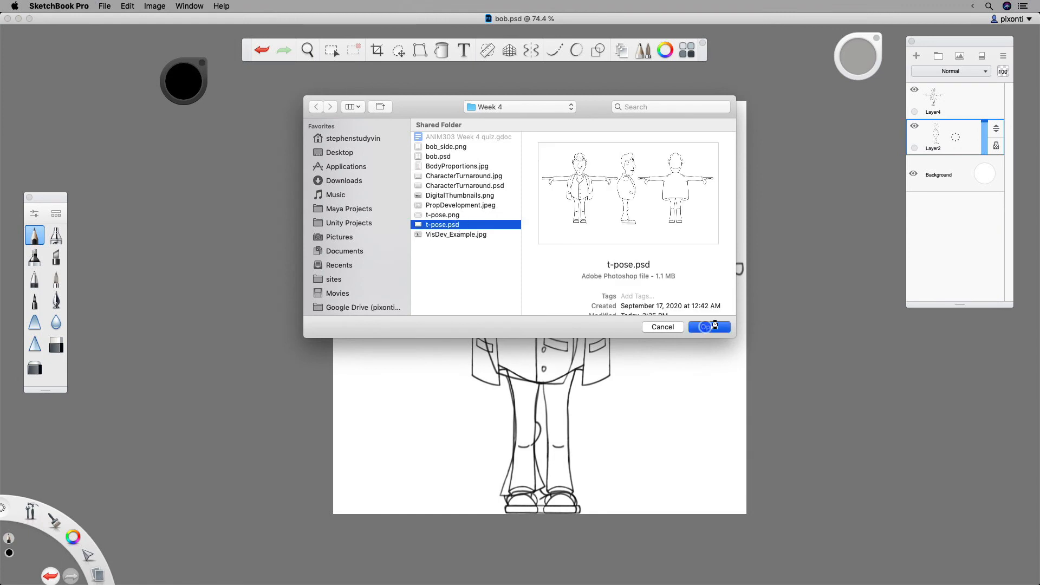
pyautogui.click(709, 327)
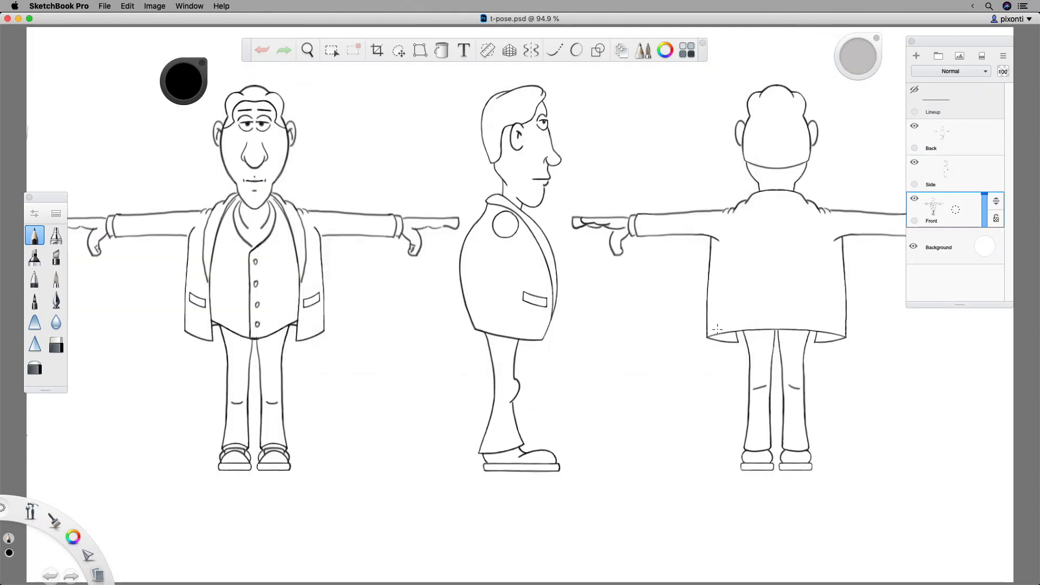
# Step: Select the entire Back layer and copy the back-view figure
pyautogui.click(940, 137)
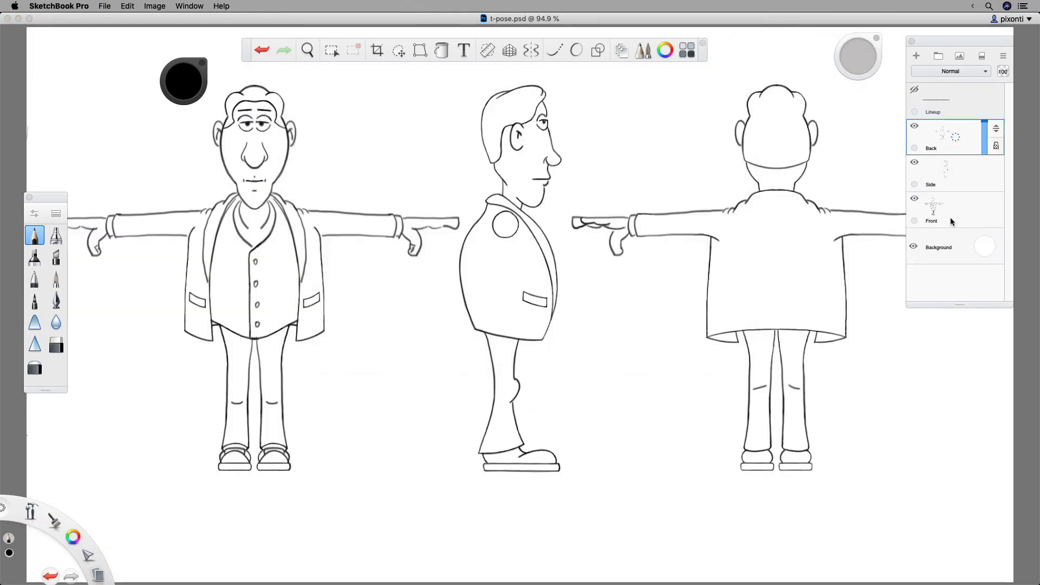
pyautogui.click(127, 6)
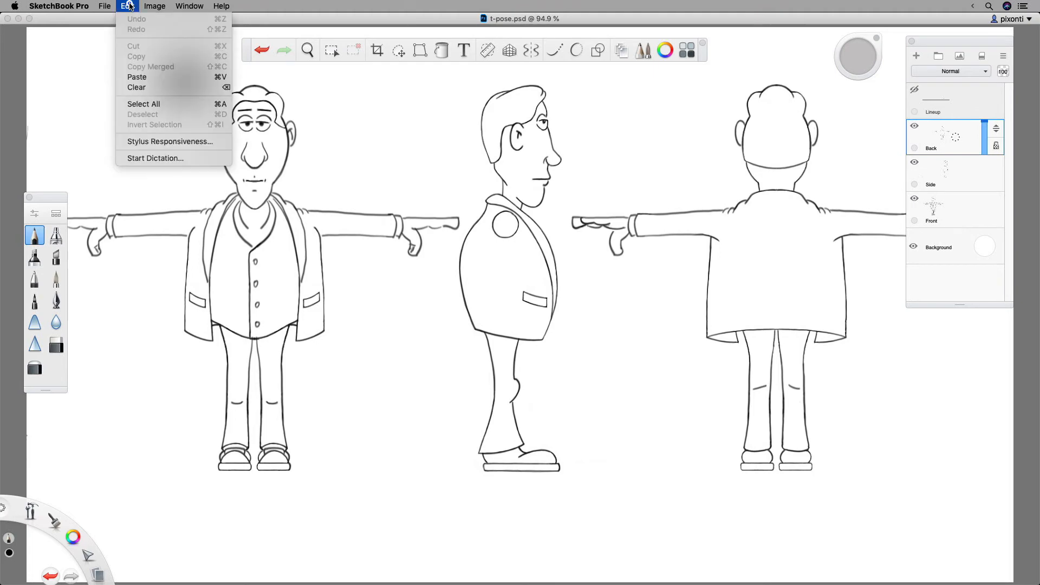
pyautogui.click(157, 104)
pyautogui.click(127, 6)
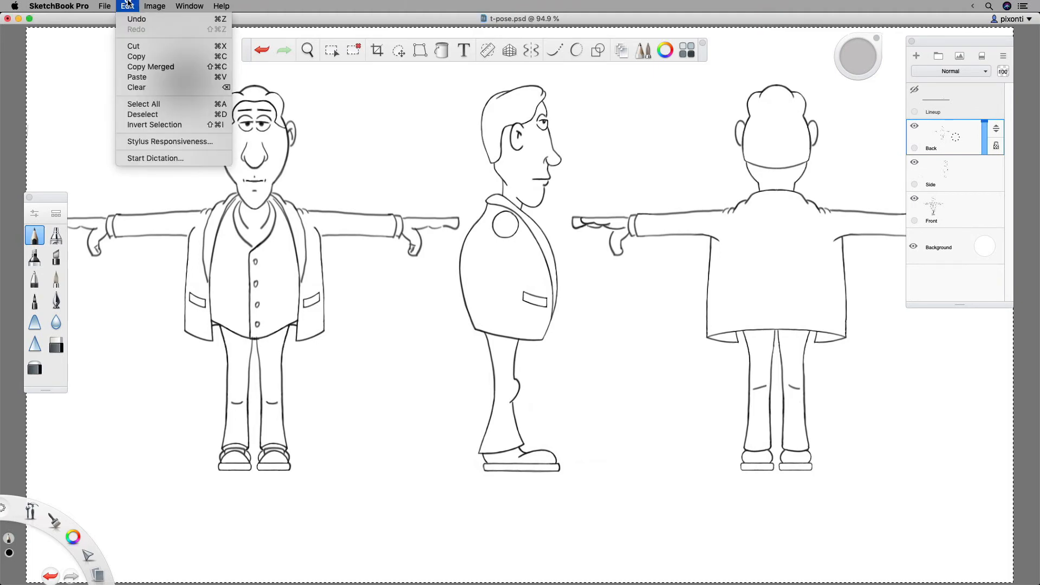
pyautogui.click(143, 56)
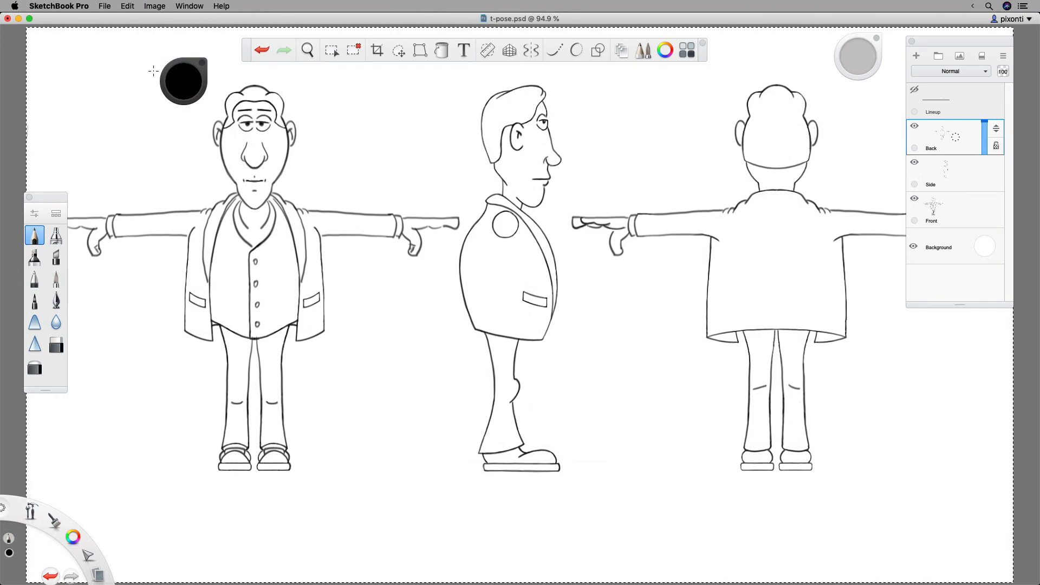
# Step: Open bob.psd from the Week 4 folder, discarding the changes to t-pose.psd
pyautogui.click(104, 6)
pyautogui.click(120, 41)
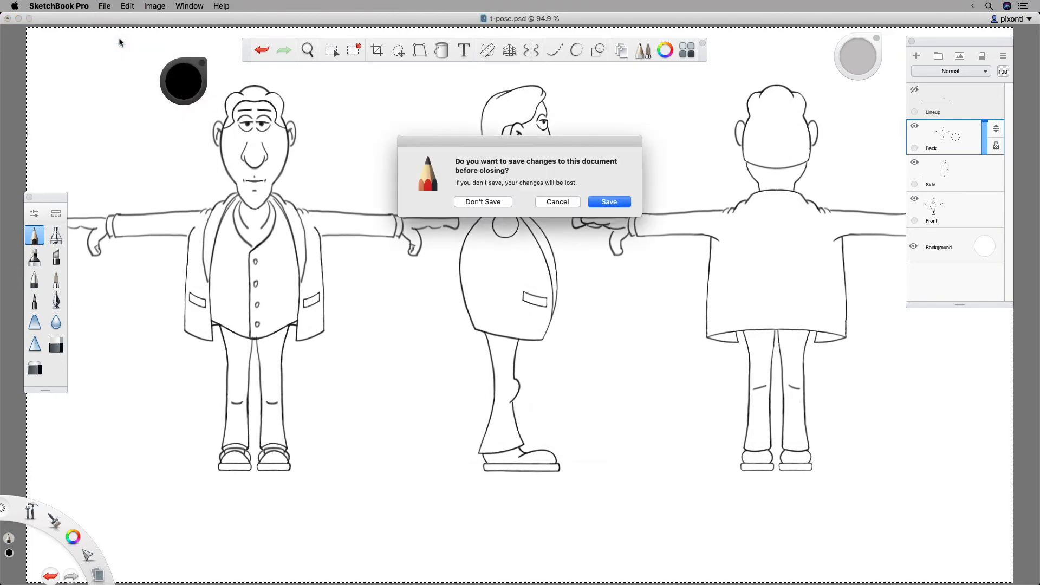
pyautogui.click(490, 202)
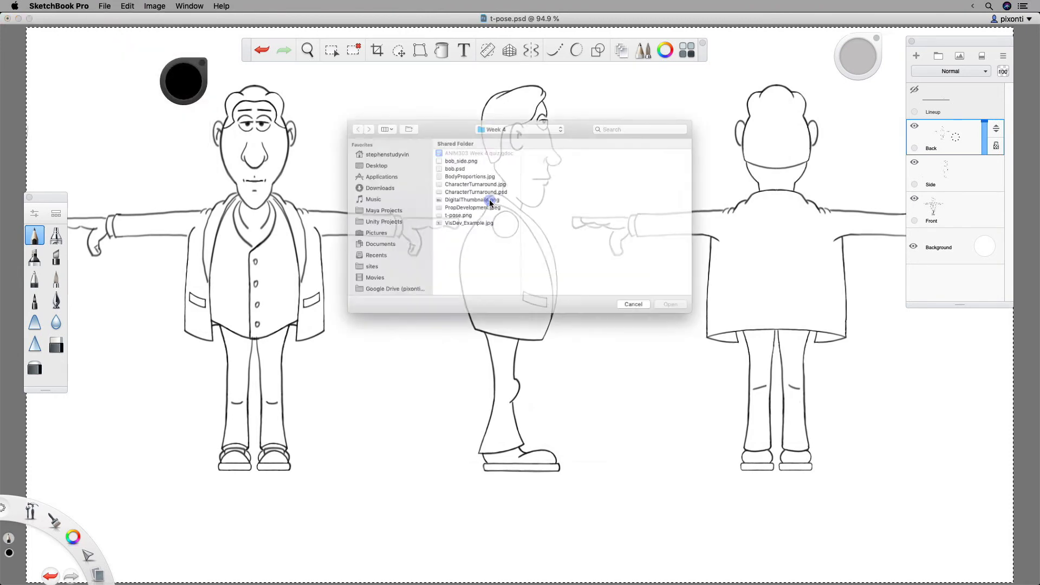
pyautogui.click(461, 157)
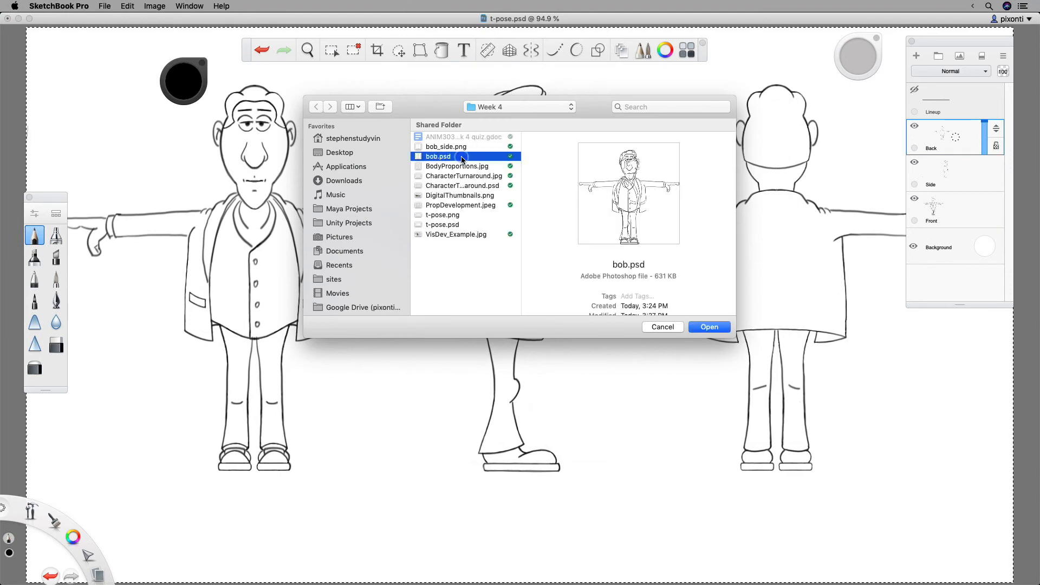
pyautogui.click(709, 327)
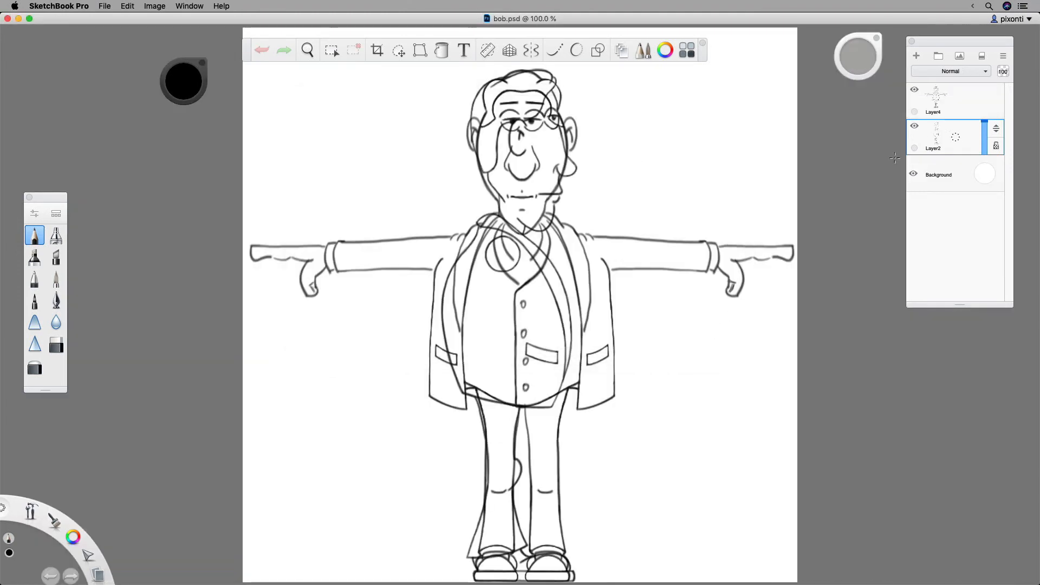
# Step: Paste the back view above Layer2, scale it to about 129%, and align its arms and feet with the front view
pyautogui.click(105, 6)
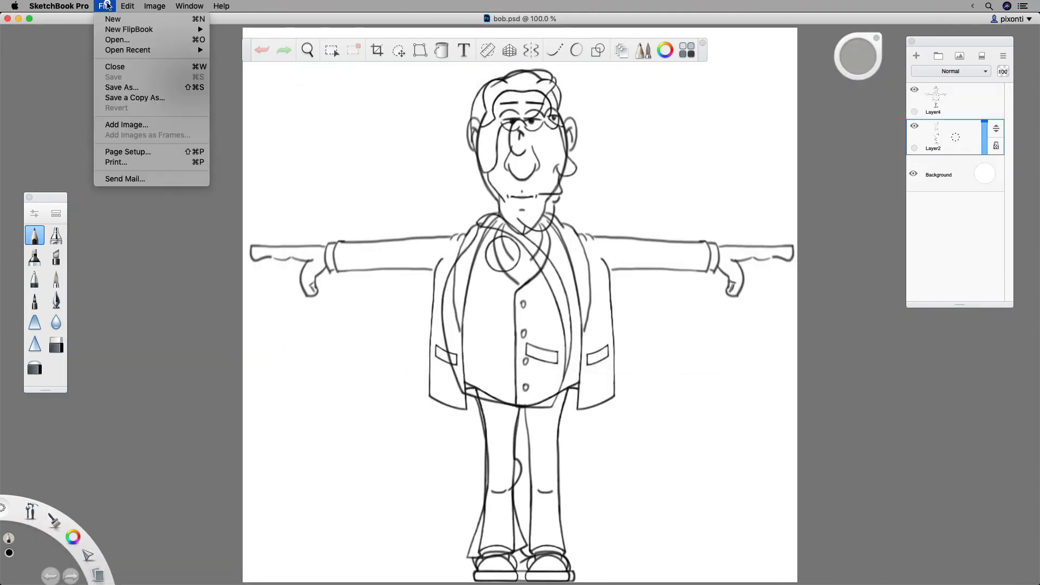
pyautogui.moveTo(119, 6)
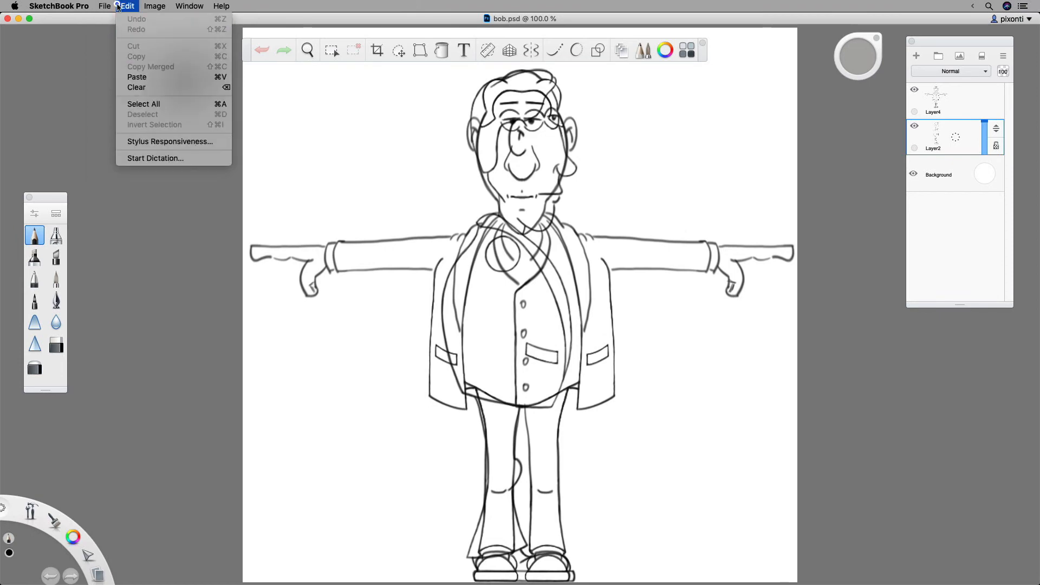
pyautogui.click(136, 80)
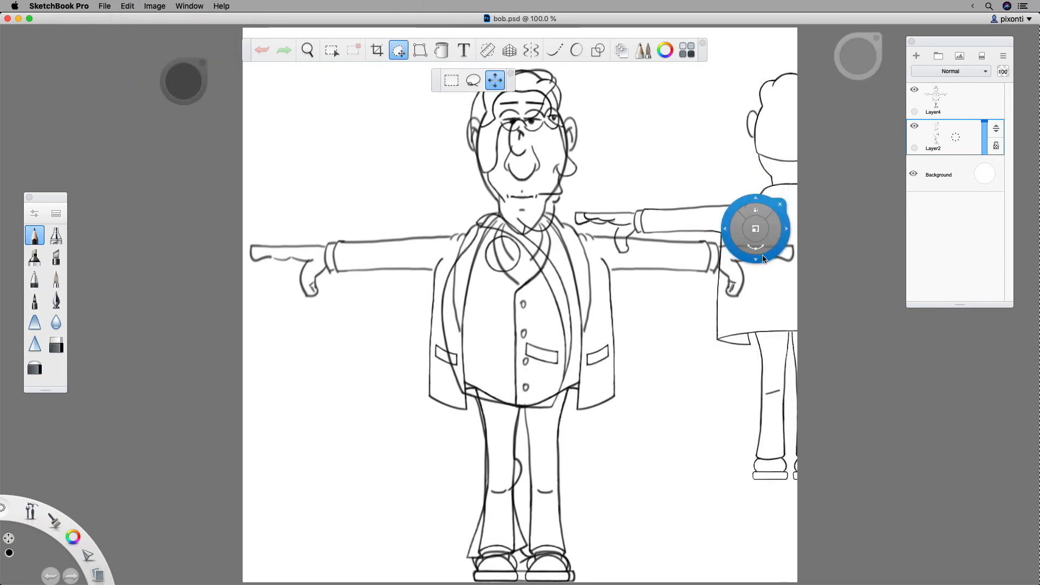
pyautogui.moveTo(759, 259); pyautogui.dragTo(512, 333)
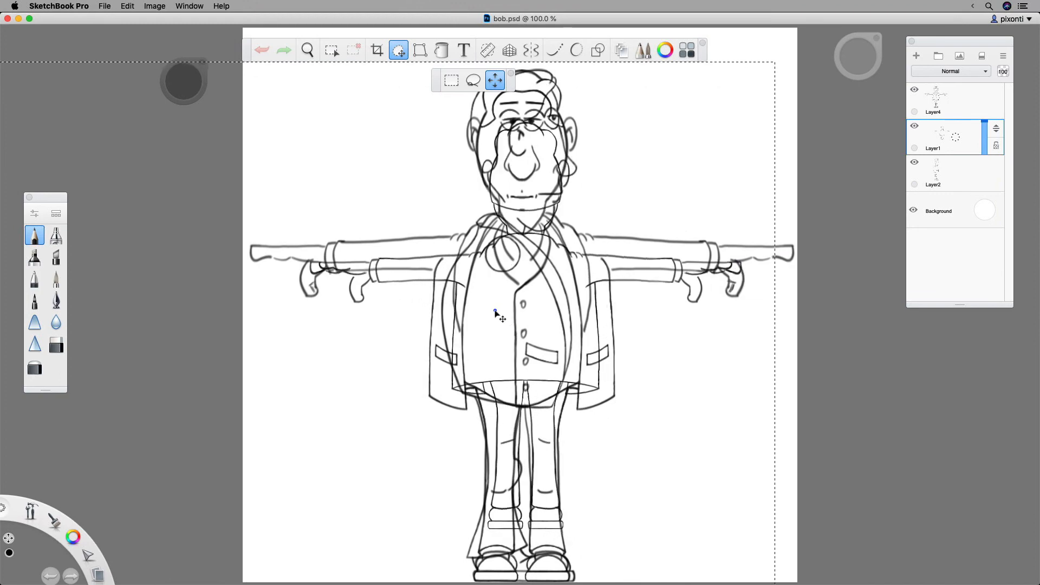
pyautogui.moveTo(495, 272); pyautogui.dragTo(255, 355)
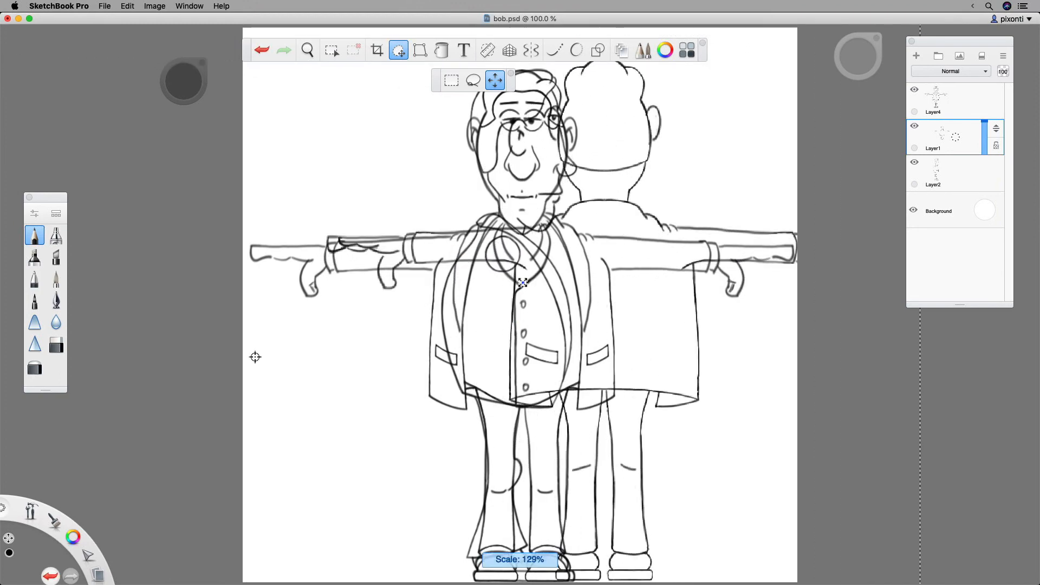
pyautogui.moveTo(517, 283)
pyautogui.mouseDown()
pyautogui.moveTo(585, 293)
pyautogui.moveTo(581, 328)
pyautogui.moveTo(507, 333)
pyautogui.moveTo(582, 331)
pyautogui.mouseUp()
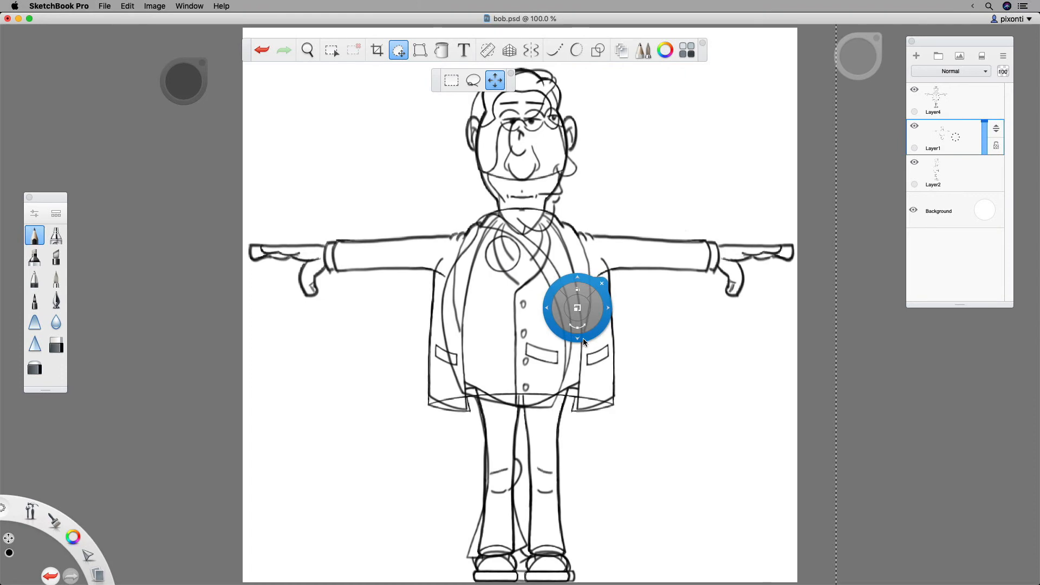
# Step: Toggle the visibility of Layer1 and Layer2 repeatedly to compare the back and side views' alignment with the front view
pyautogui.press('space')
pyautogui.moveTo(562, 320); pyautogui.dragTo(549, 320)
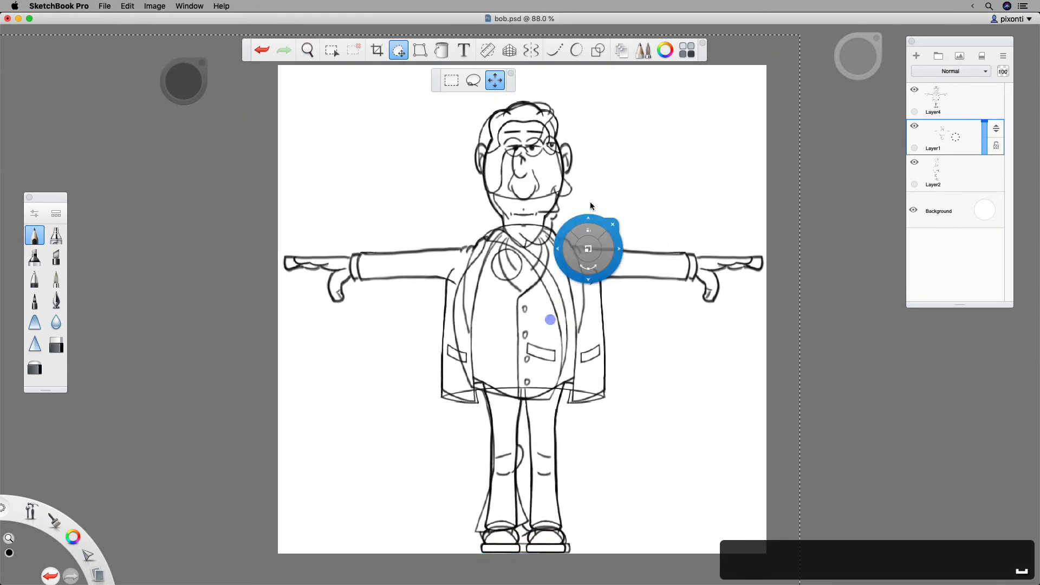
pyautogui.click(915, 163)
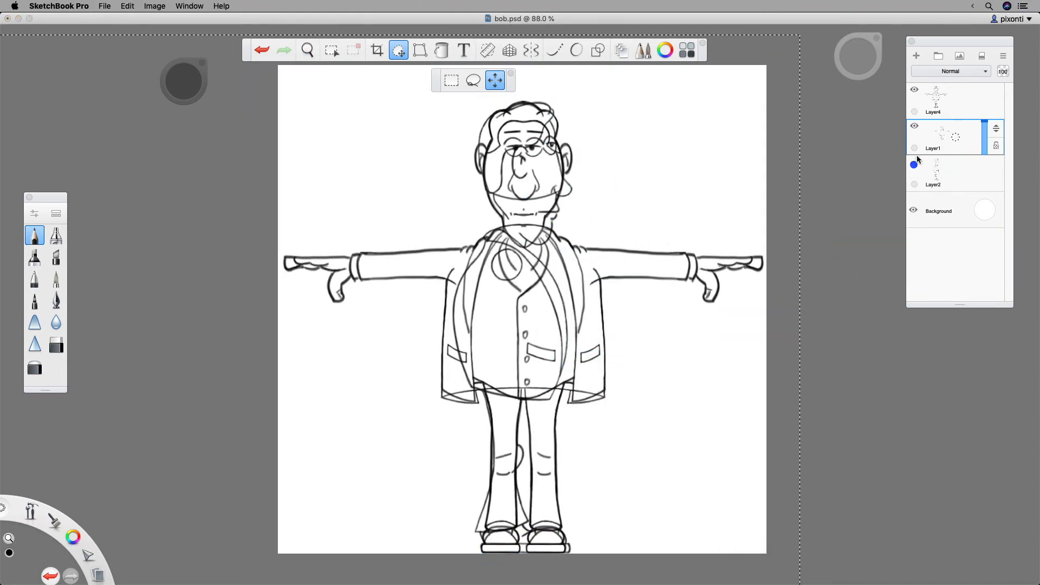
pyautogui.click(914, 162)
pyautogui.click(916, 128)
pyautogui.click(917, 128)
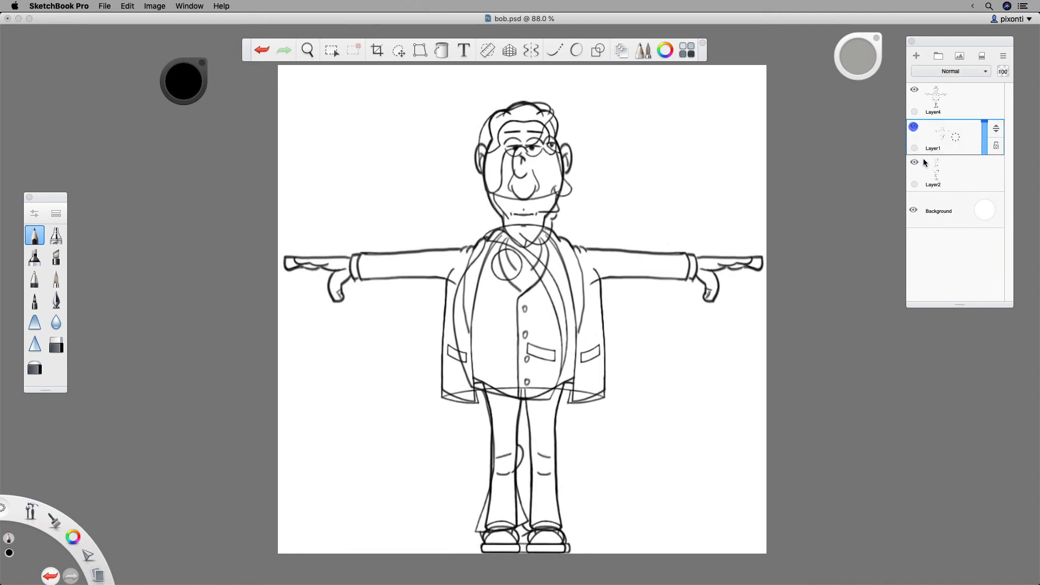
pyautogui.click(915, 163)
pyautogui.click(915, 127)
pyautogui.click(913, 126)
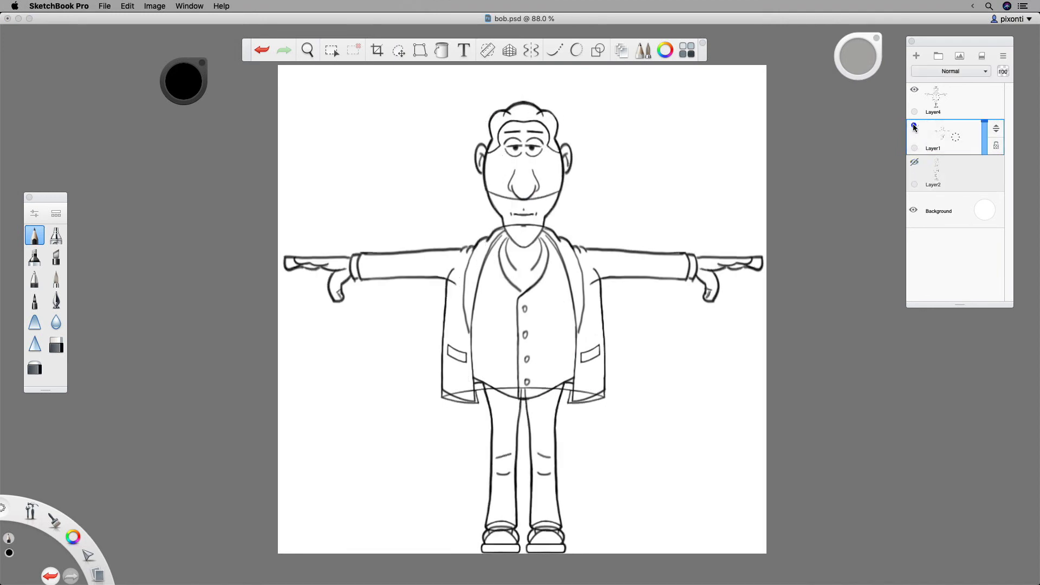
pyautogui.click(913, 125)
pyautogui.click(913, 128)
pyautogui.click(913, 127)
pyautogui.click(912, 128)
pyautogui.click(911, 128)
pyautogui.click(910, 129)
pyautogui.click(910, 128)
pyautogui.click(910, 129)
pyautogui.click(910, 129)
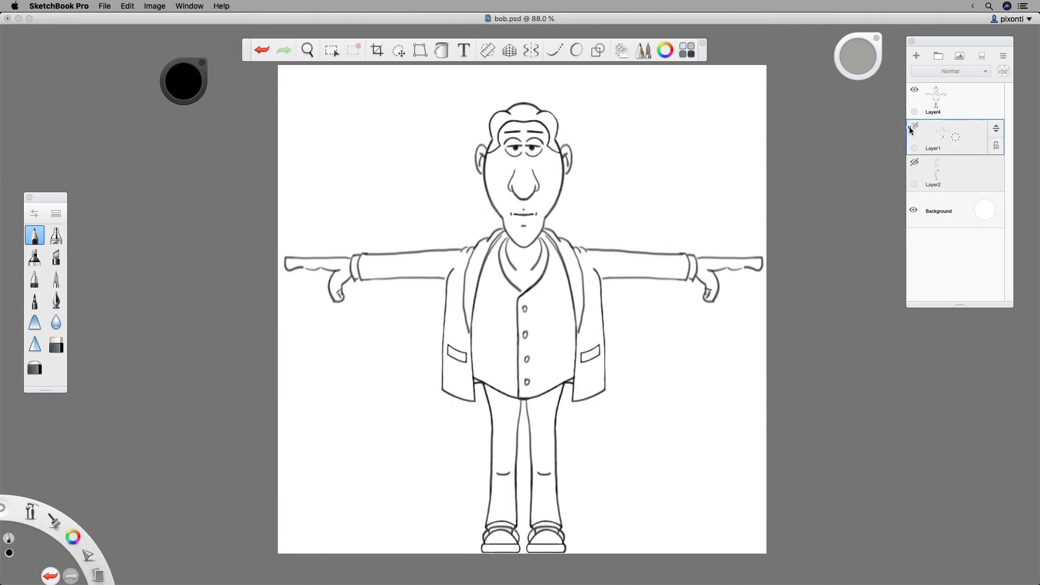
pyautogui.click(914, 163)
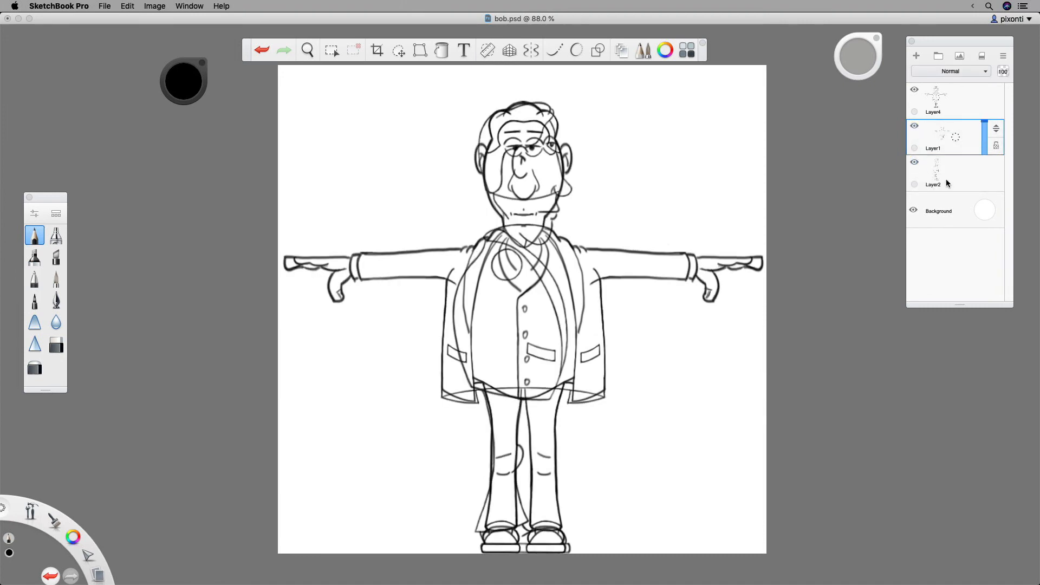
# Step: Hide Layer2 and Layer1 and keep only the front view on Layer4 visible over the background
pyautogui.click(914, 162)
pyautogui.click(913, 126)
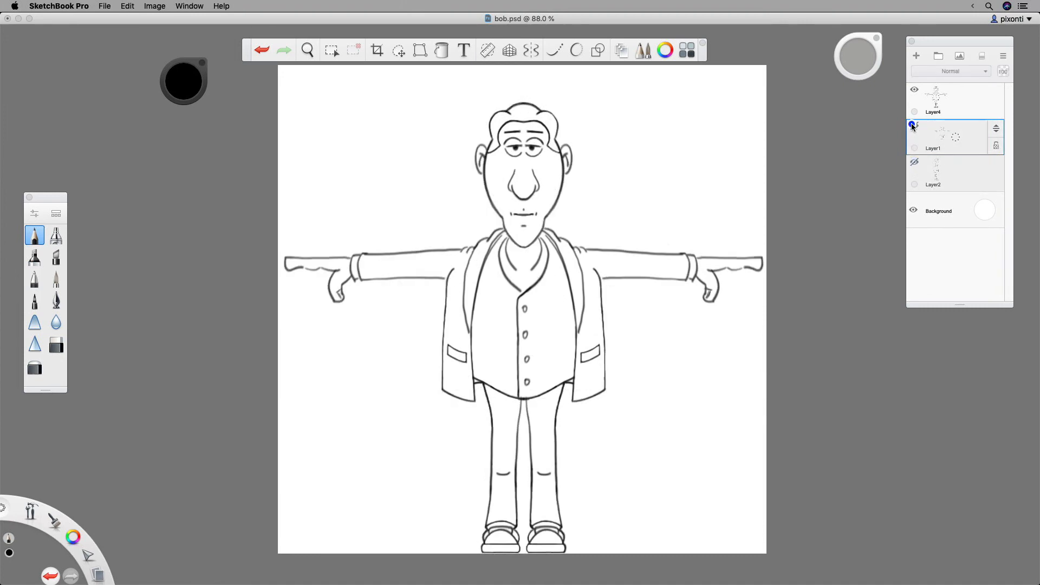
pyautogui.click(914, 89)
pyautogui.click(914, 90)
# Step: Save the front view as a new PNG file named bob_front in the Week 4 folder, accepting merged layers
pyautogui.click(105, 7)
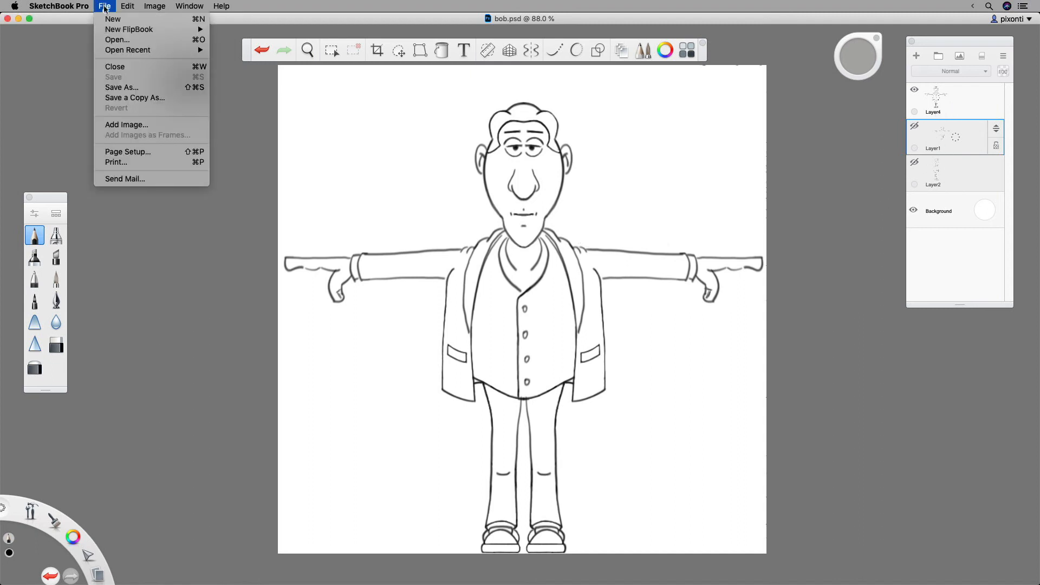
pyautogui.click(132, 87)
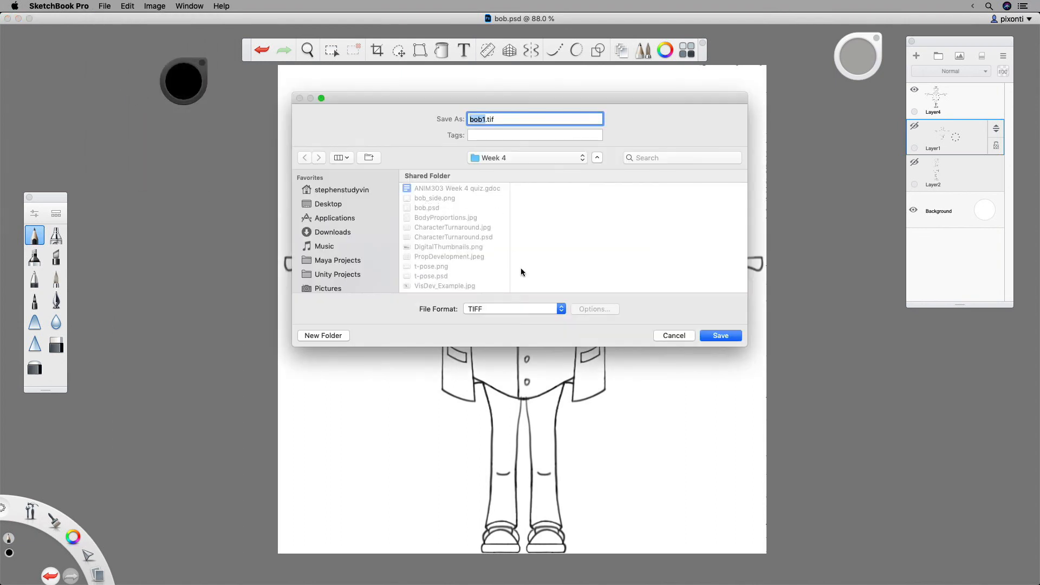
pyautogui.click(516, 308)
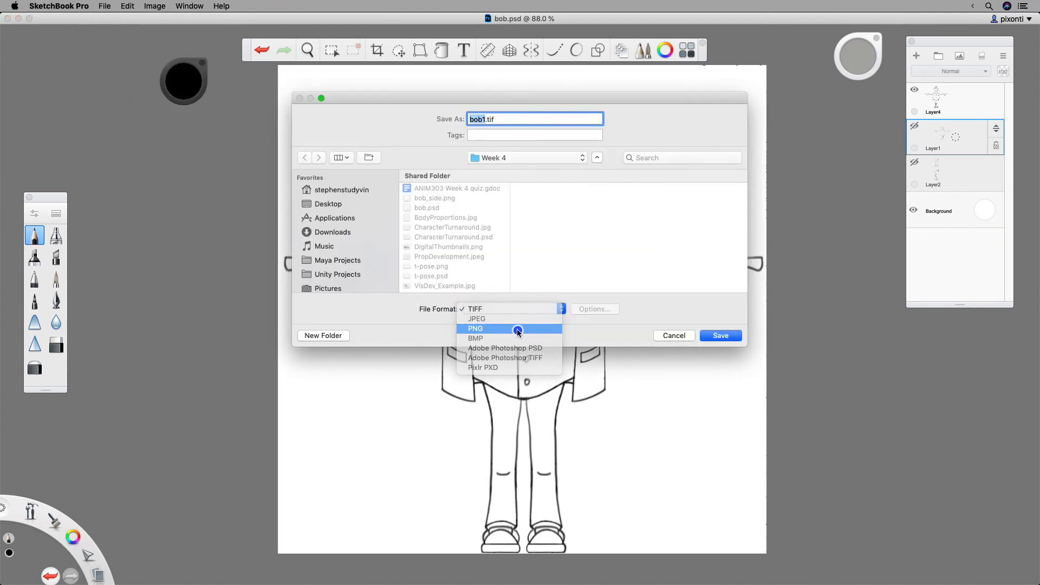
pyautogui.click(517, 329)
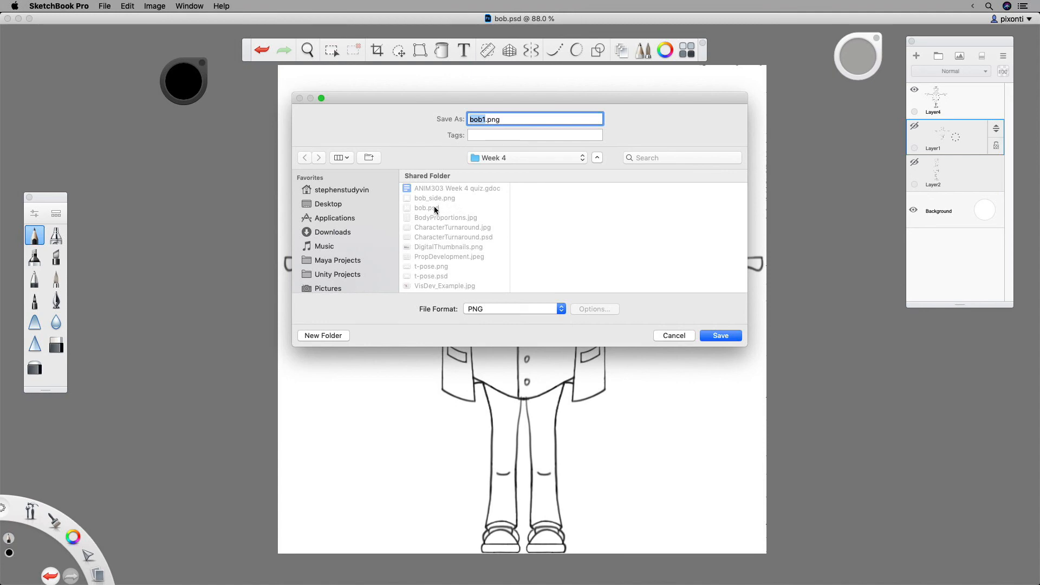
pyautogui.write('bob_front')
pyautogui.moveTo(528, 119); pyautogui.dragTo(487, 122)
pyautogui.click(519, 117)
pyautogui.click(727, 339)
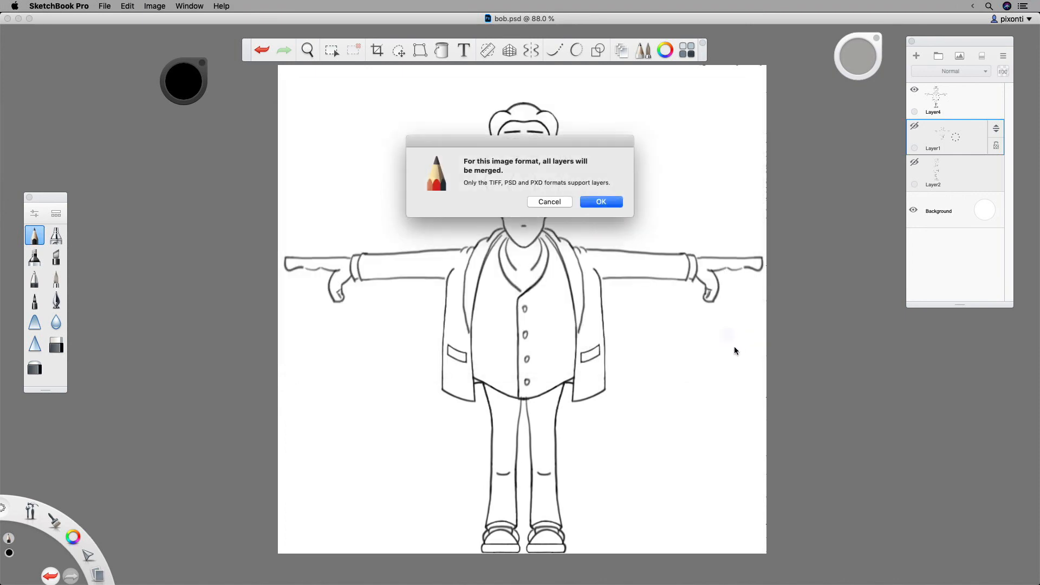
pyautogui.click(613, 199)
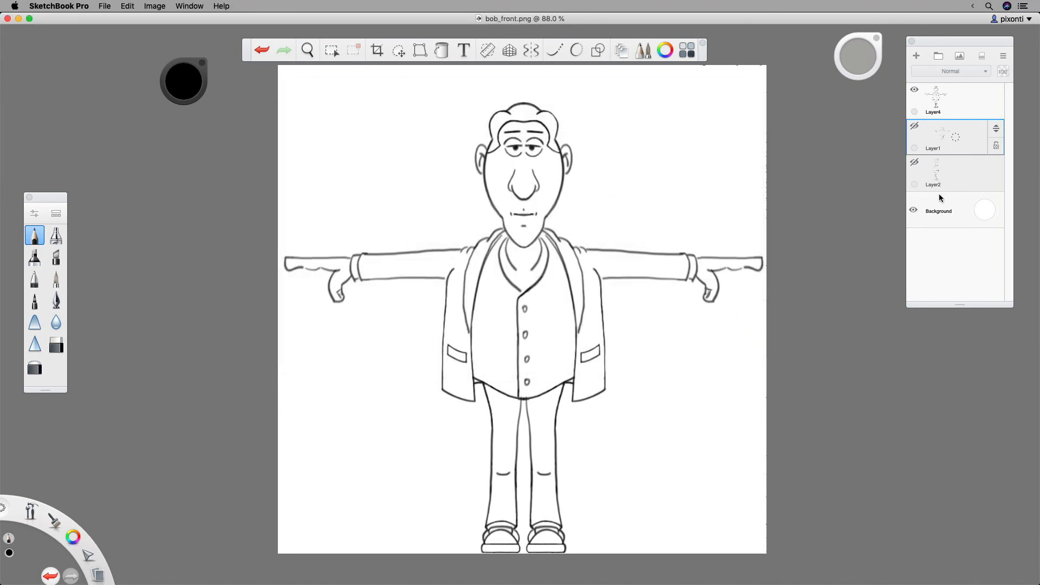
# Step: Show only the back view by revealing Layer1 and hiding Layer4, and name a new save of it bob_back
pyautogui.click(914, 125)
pyautogui.click(914, 90)
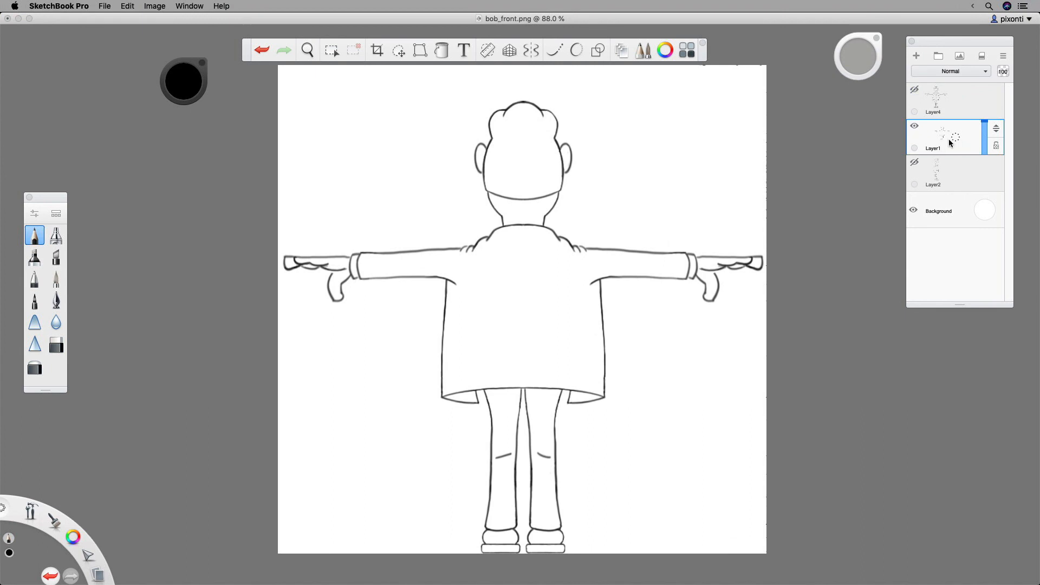
pyautogui.click(105, 6)
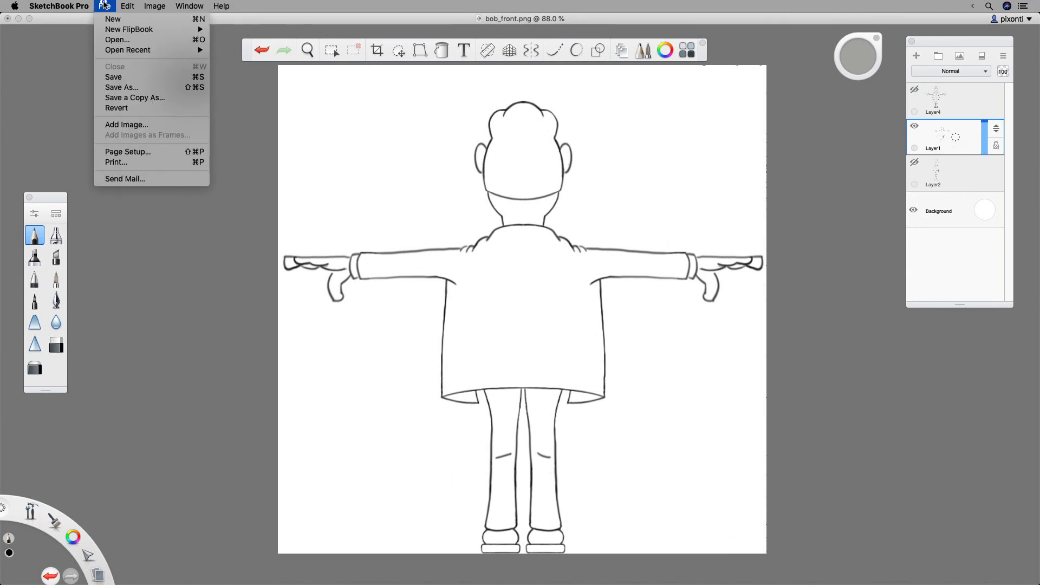
pyautogui.click(133, 86)
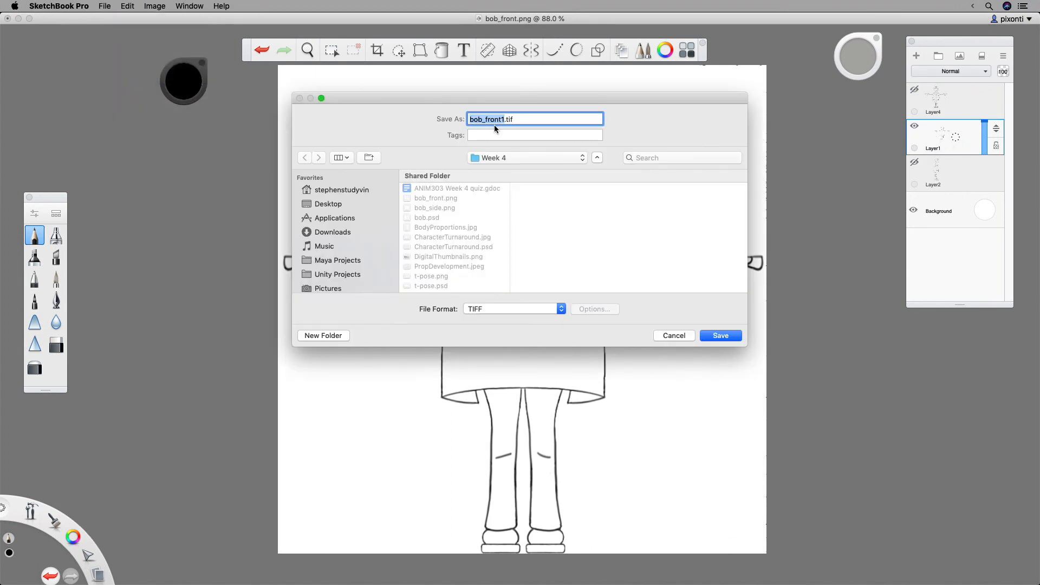
pyautogui.press('Right')
pyautogui.press('BackSpace')
pyautogui.press('BackSpace')
pyautogui.press('BackSpace')
pyautogui.press('BackSpace')
pyautogui.press('BackSpace')
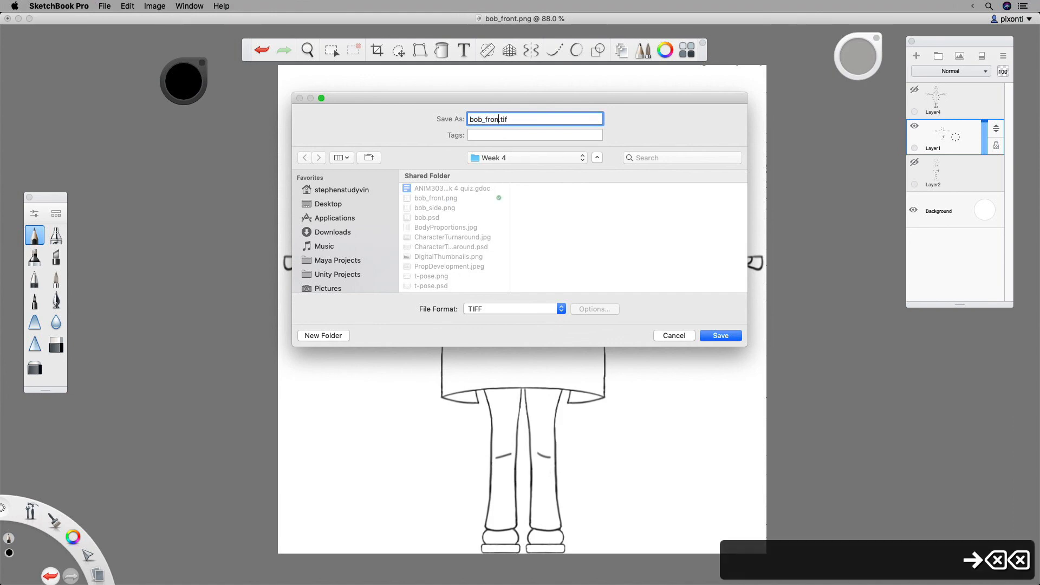
pyautogui.press('BackSpace')
pyautogui.write('back')
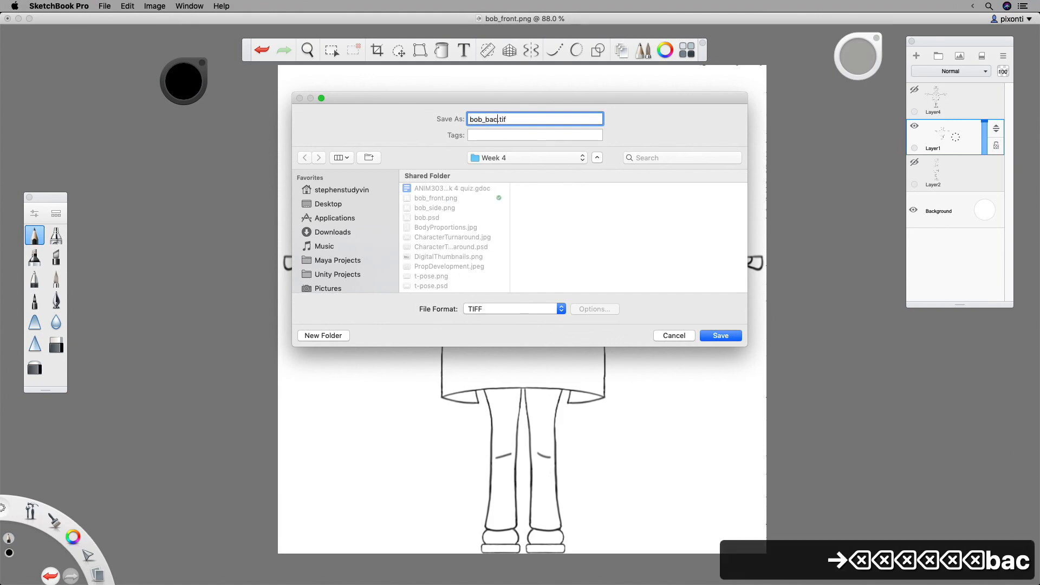
# Step: Set the file format to PNG and save the back view in the Week 4 folder, accepting merged layers
pyautogui.click(509, 307)
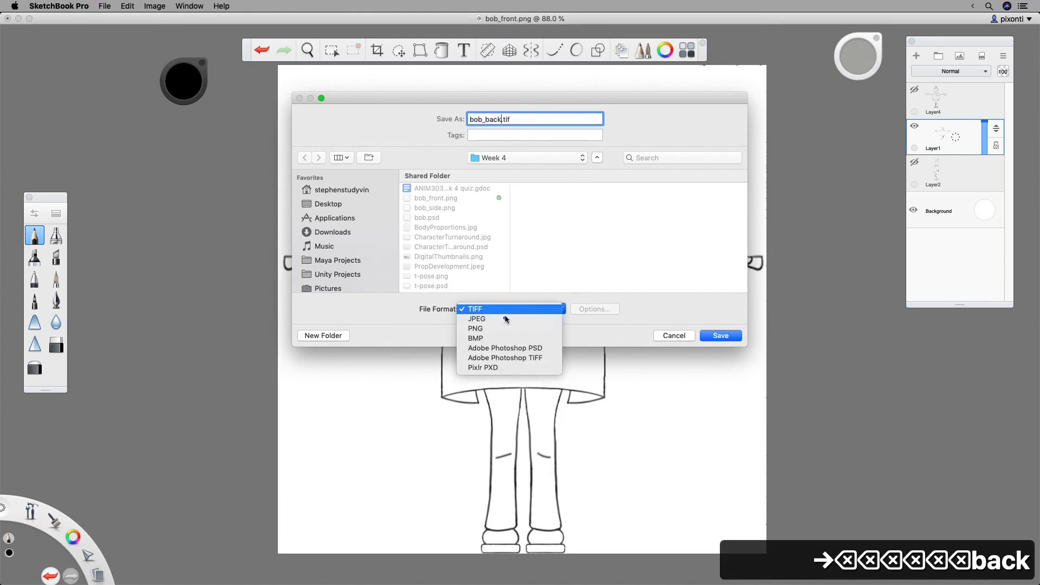
pyautogui.click(502, 336)
pyautogui.click(515, 307)
pyautogui.click(514, 299)
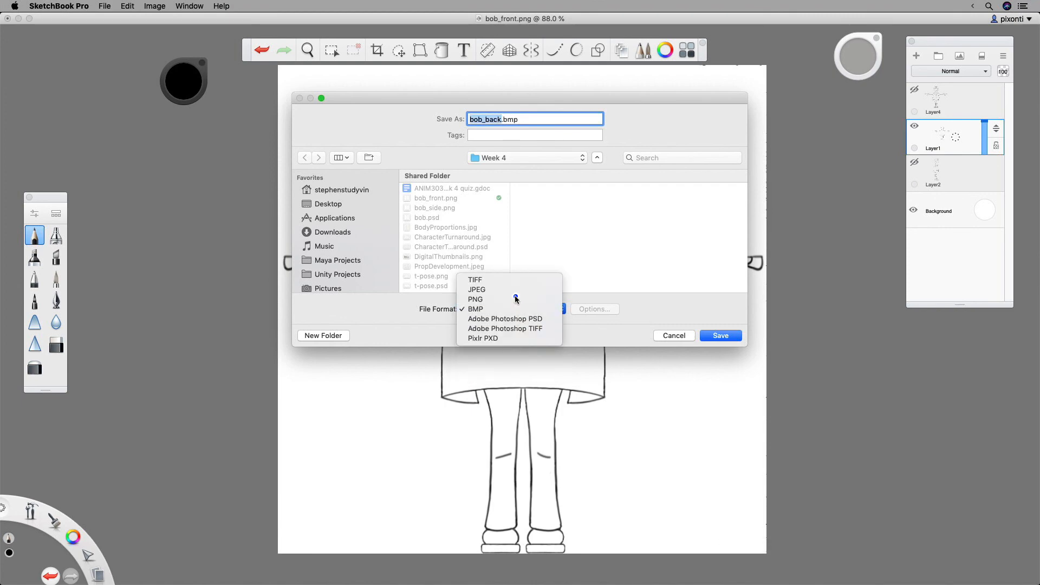
pyautogui.click(725, 336)
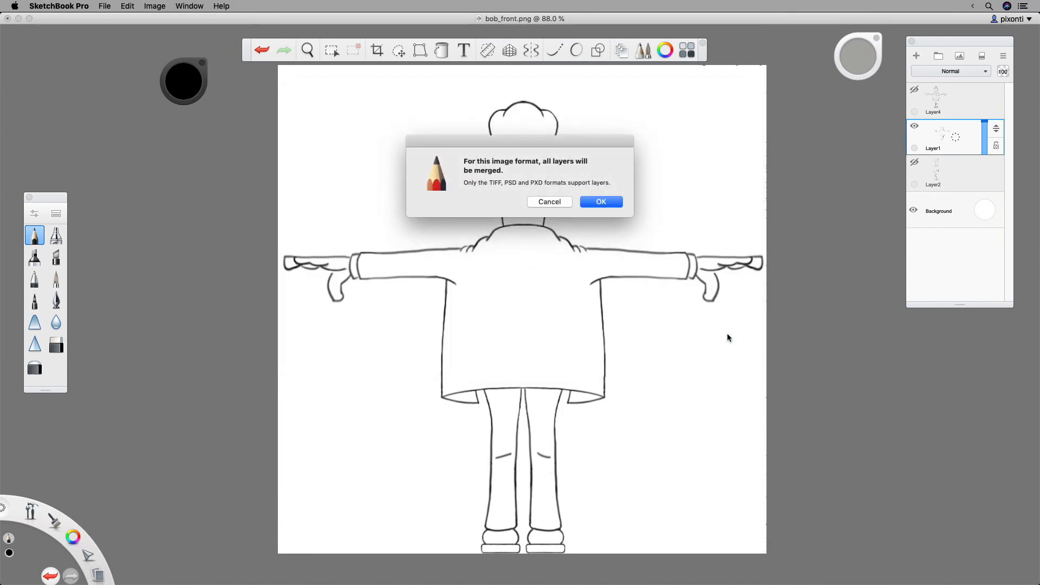
pyautogui.click(606, 202)
# Step: Show only the side view on Layer2 and save it as a PNG, replacing bob_side.png in the Week 4 folder and accepting merged layers
pyautogui.click(914, 126)
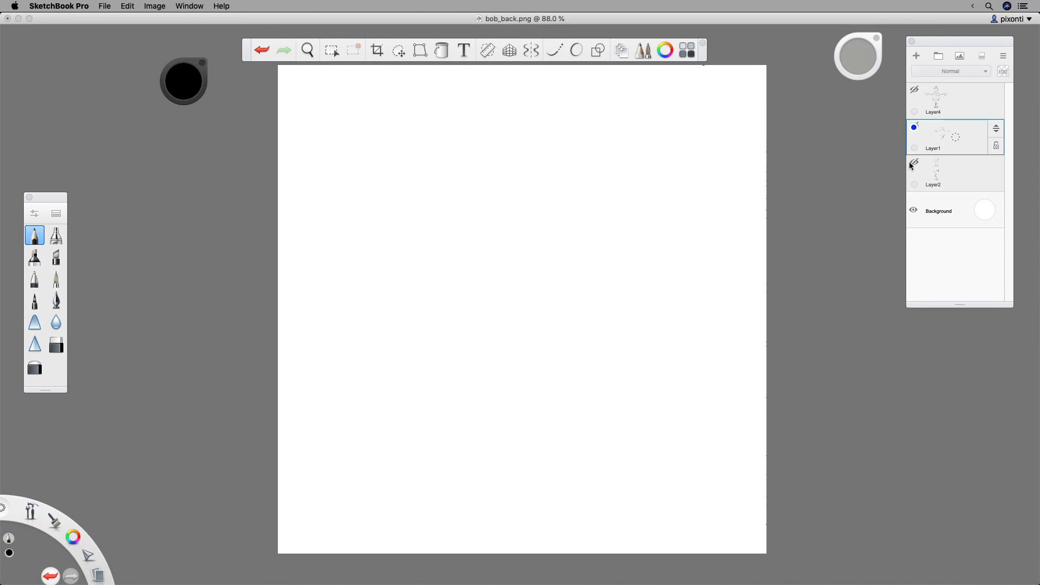
pyautogui.click(914, 162)
pyautogui.click(104, 5)
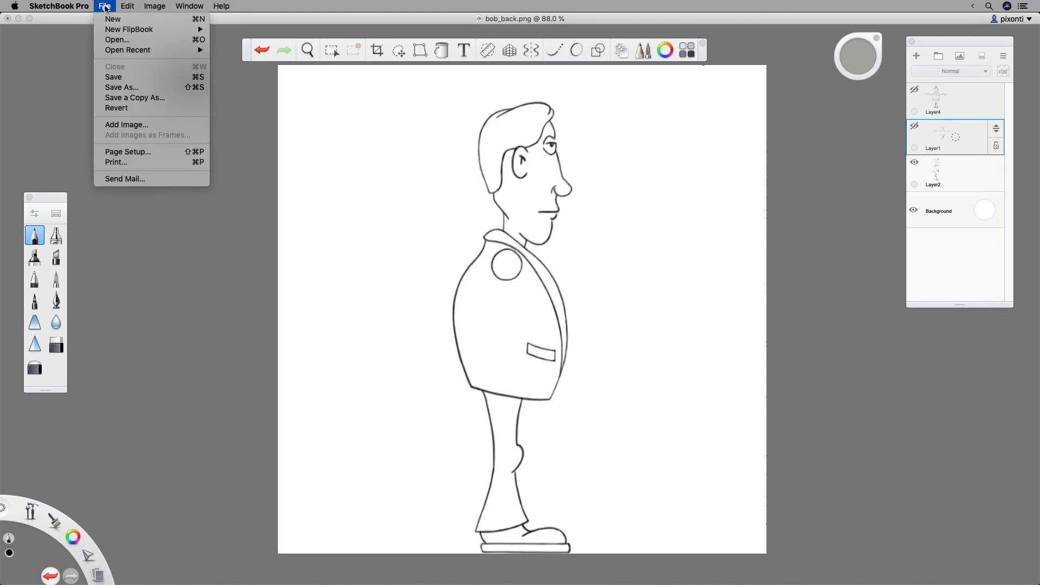
pyautogui.click(123, 87)
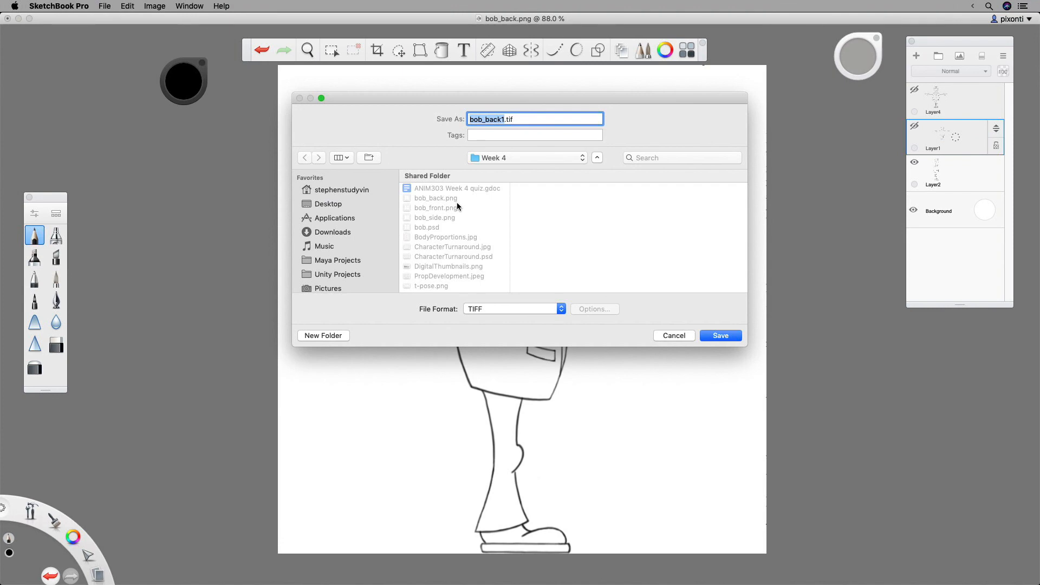
pyautogui.click(505, 119)
pyautogui.click(445, 218)
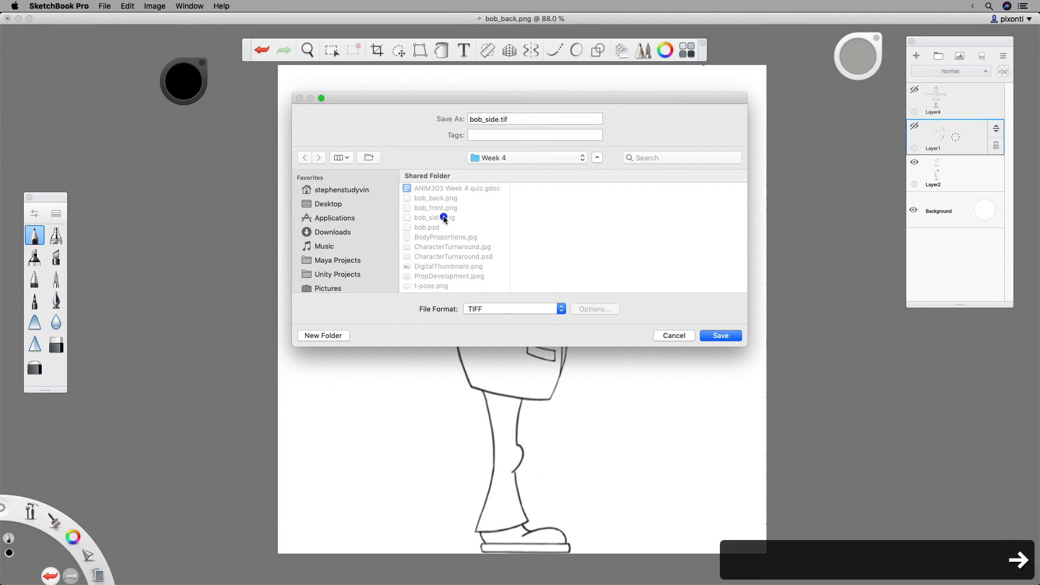
pyautogui.click(509, 311)
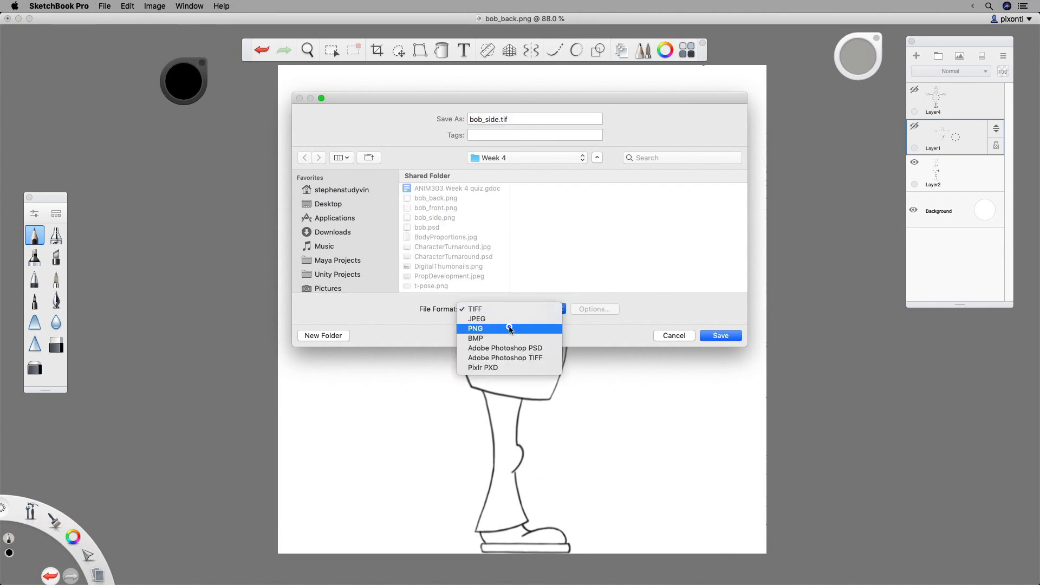
pyautogui.click(476, 329)
pyautogui.click(729, 335)
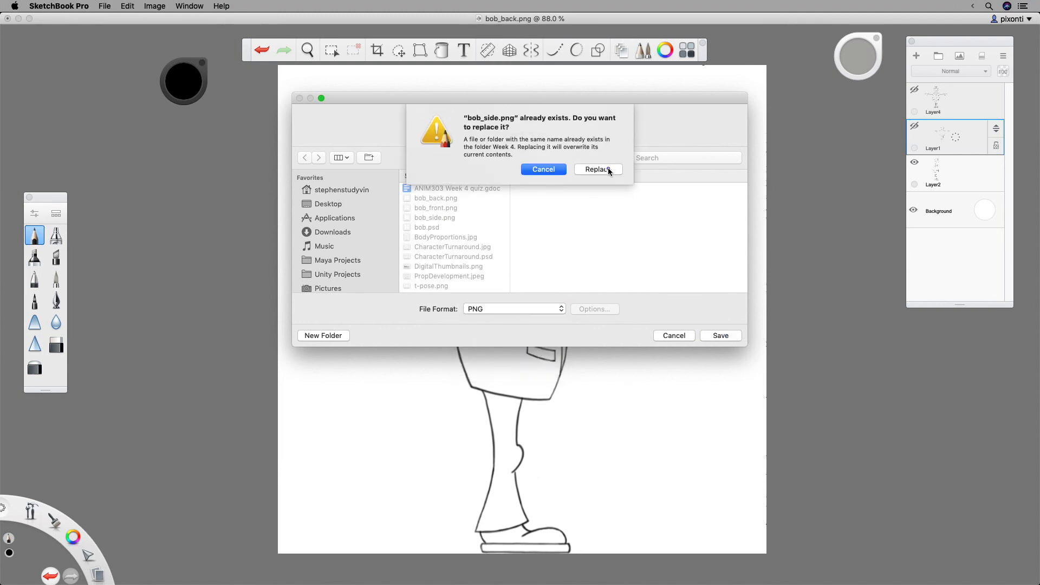
pyautogui.click(598, 169)
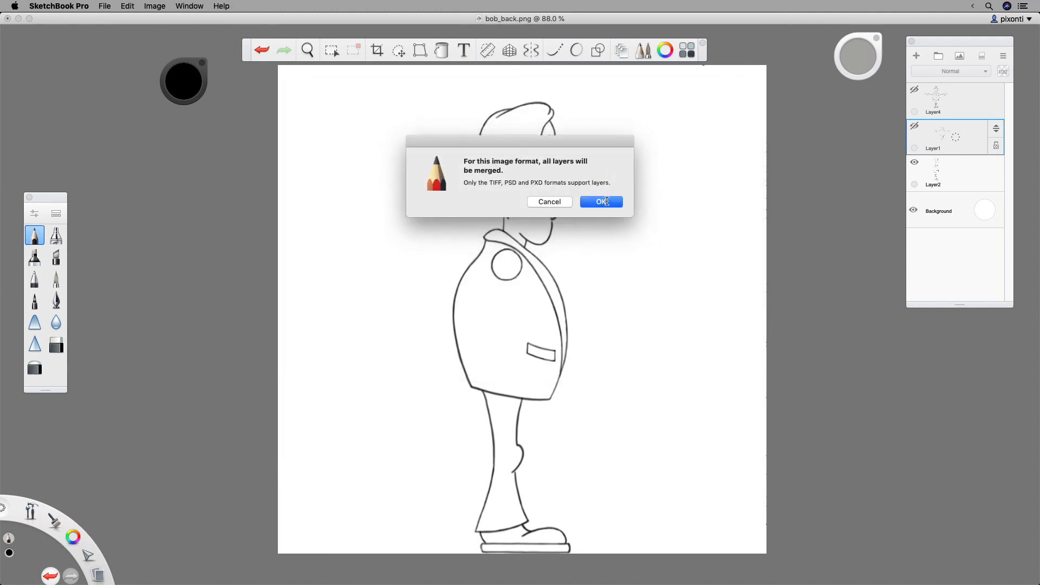
pyautogui.click(601, 201)
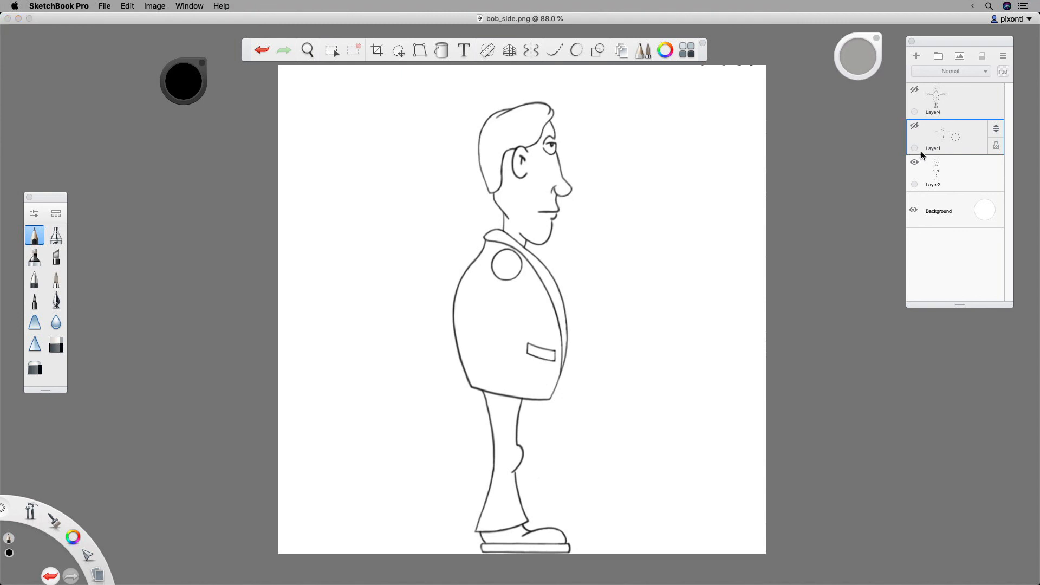
# Step: Make Layer1 and Layer4 visible again alongside the side view, and check the document's canvas size
pyautogui.click(914, 125)
pyautogui.click(914, 90)
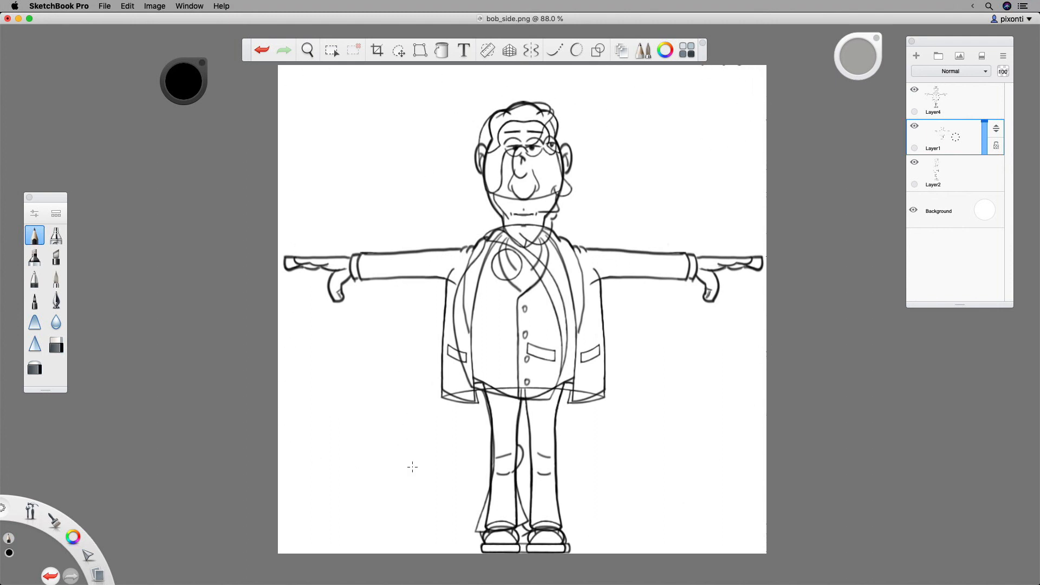
pyautogui.click(157, 5)
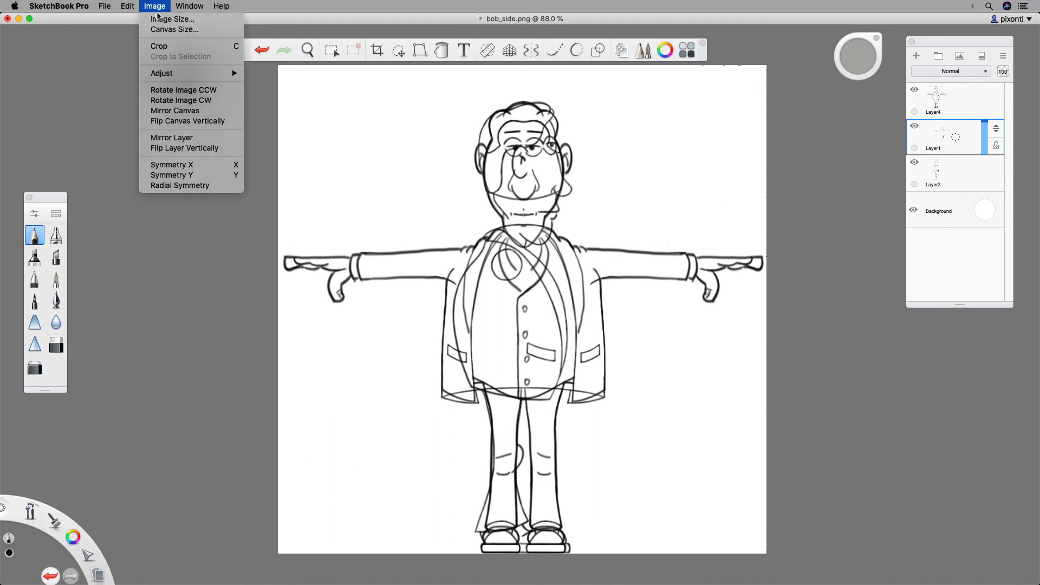
pyautogui.click(174, 30)
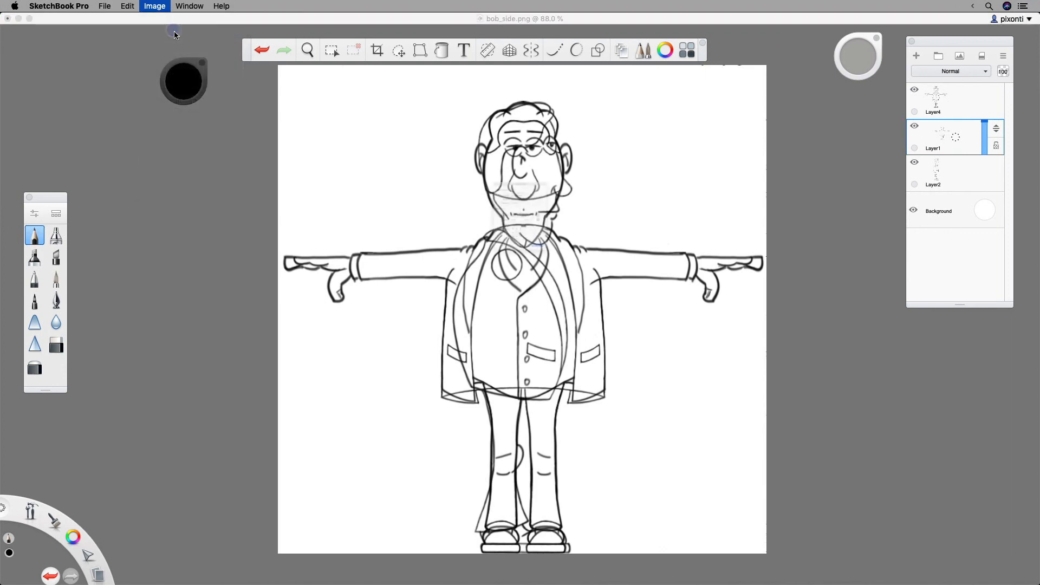
pyautogui.click(536, 319)
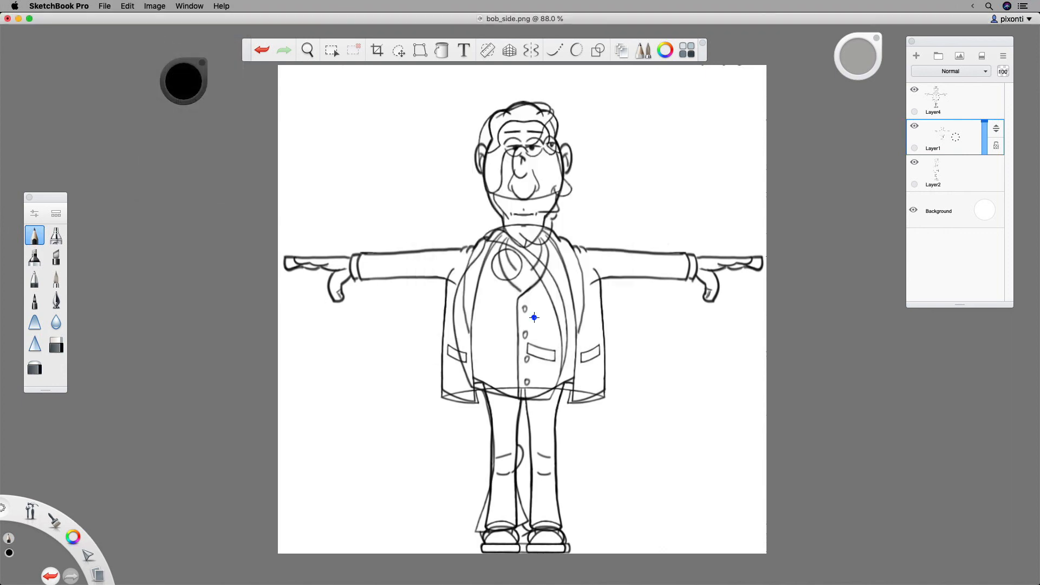